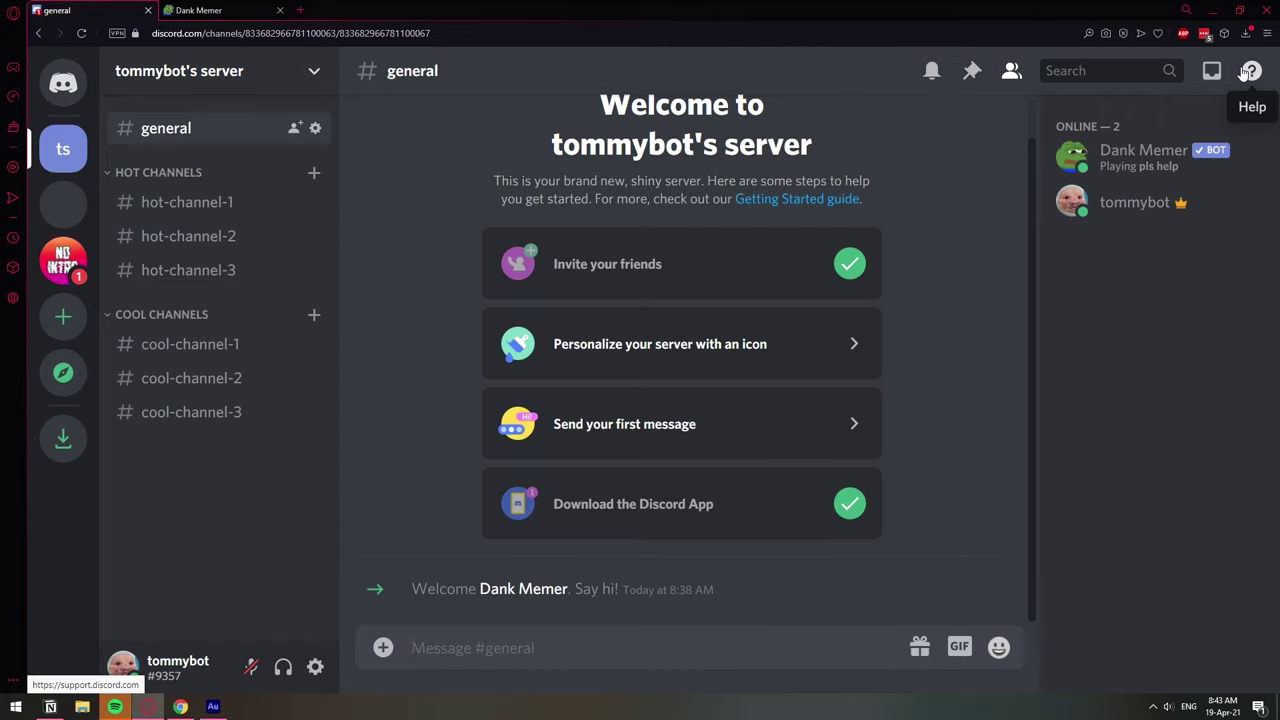
- Look through #hot-channel-2 and #cool-channel-1, then send 'pls meme' in #general
click(226, 234)
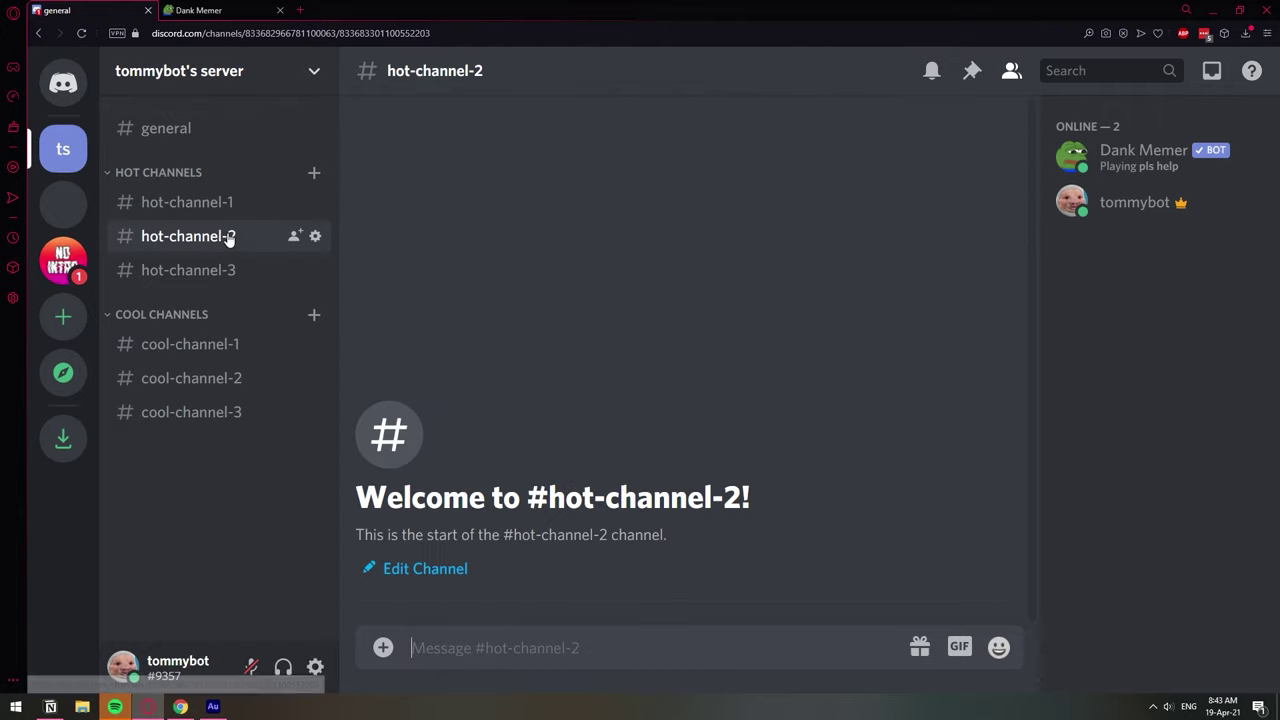
click(204, 352)
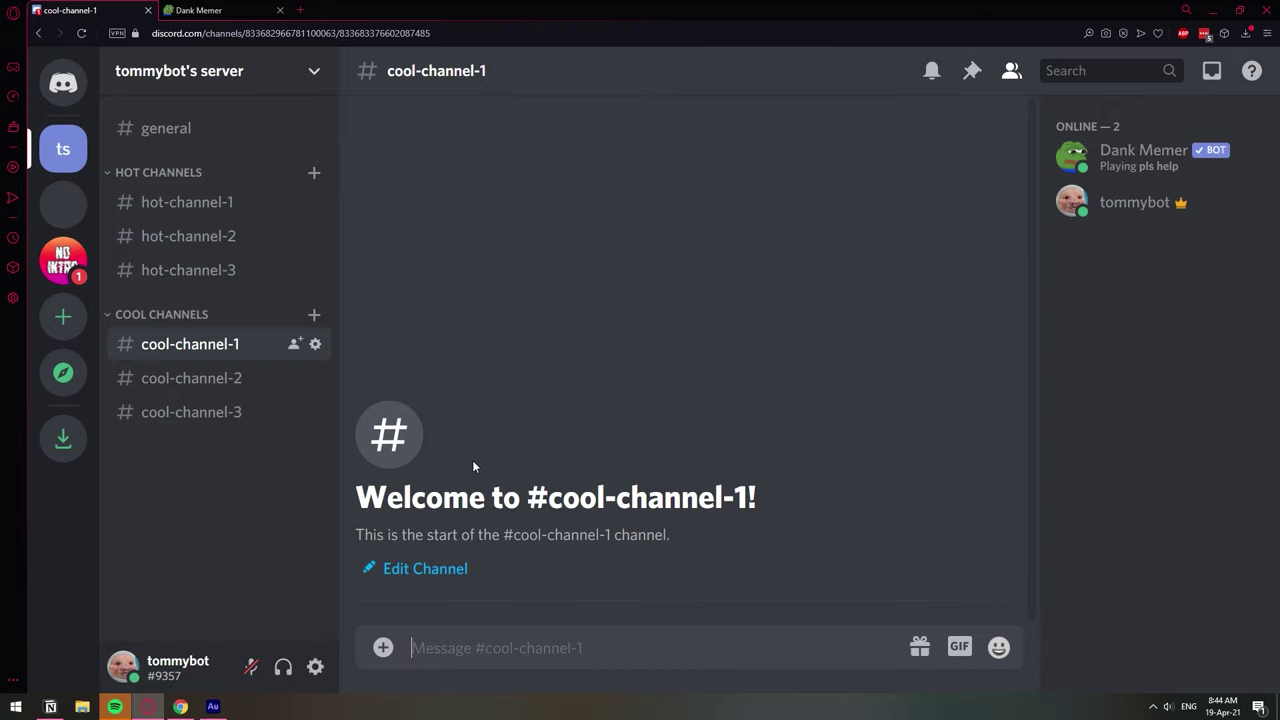
click(215, 130)
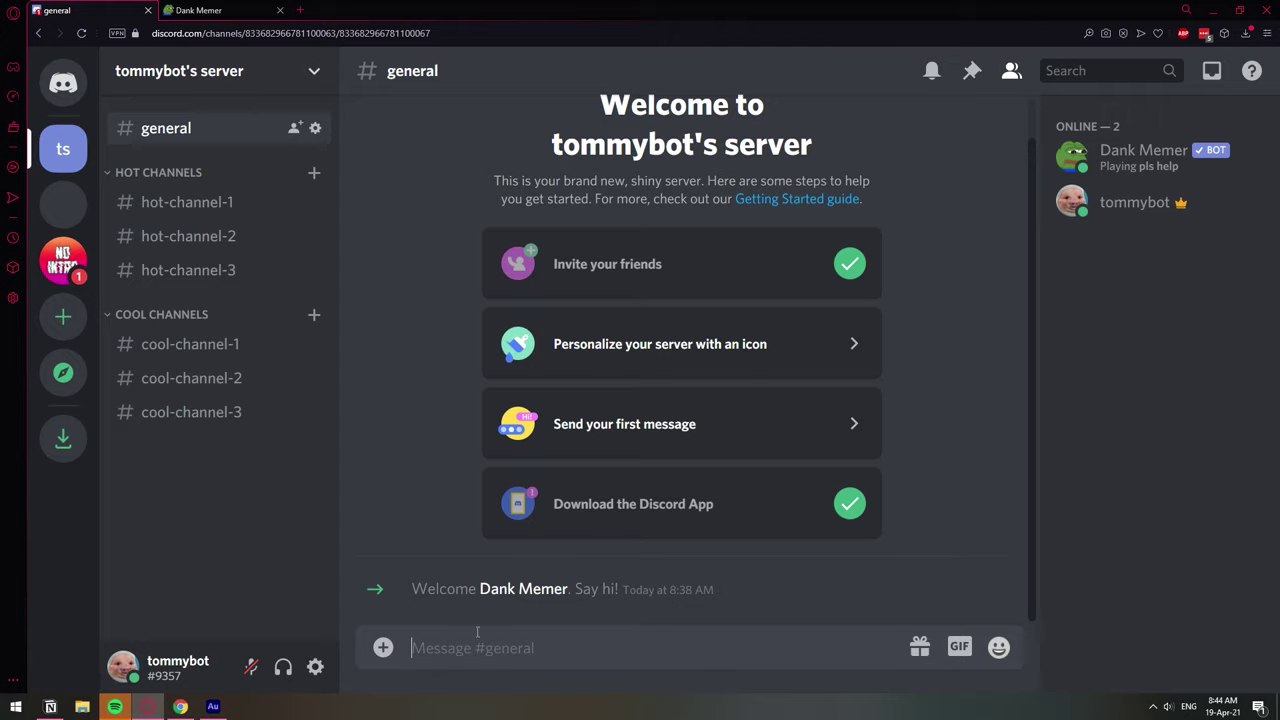
text(pls meme)
key(Return)
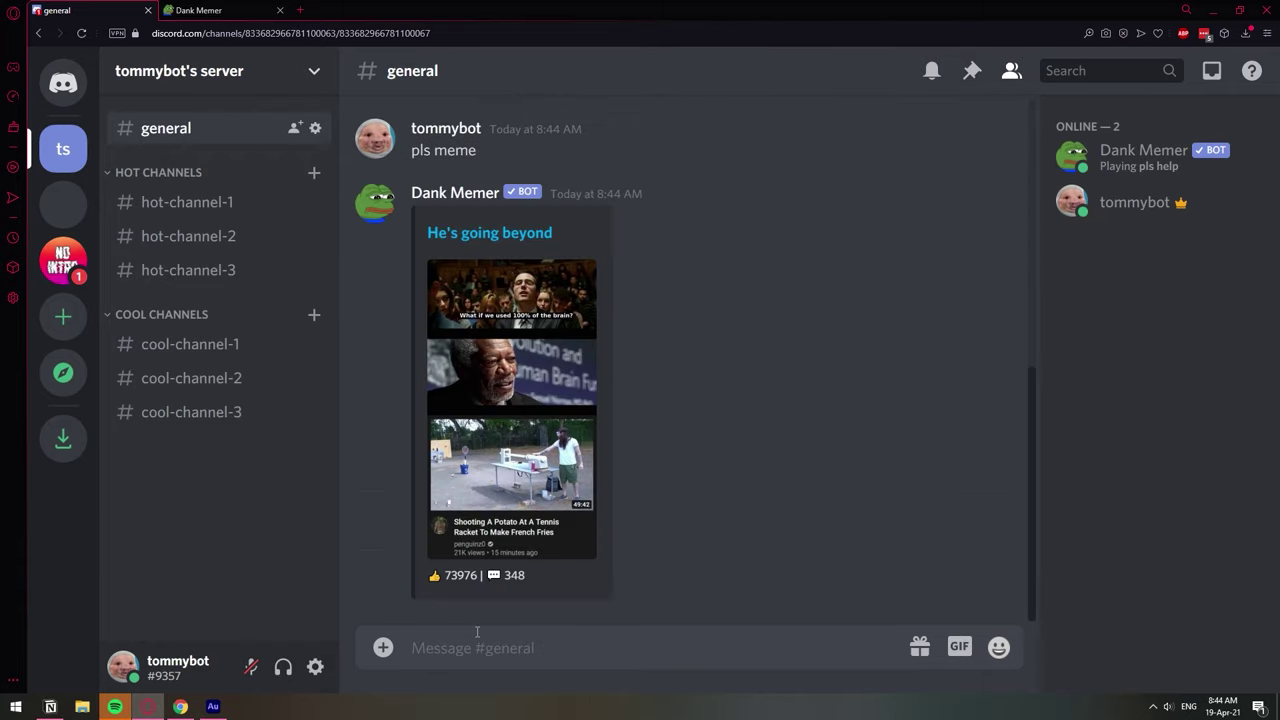
- Copy the 'pls meme' text and send it in #hot-channel-2 and #cool-channel-1
drag(479, 150, 409, 151)
key(ctrl+c)
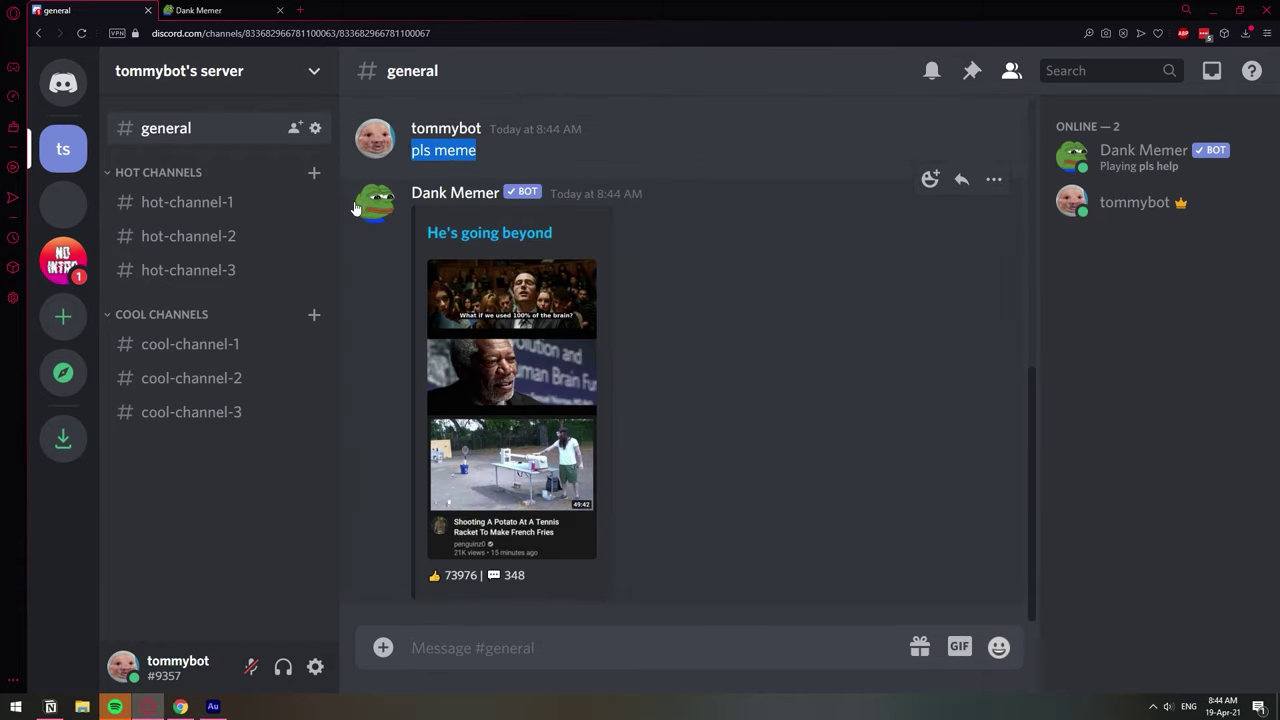
click(188, 236)
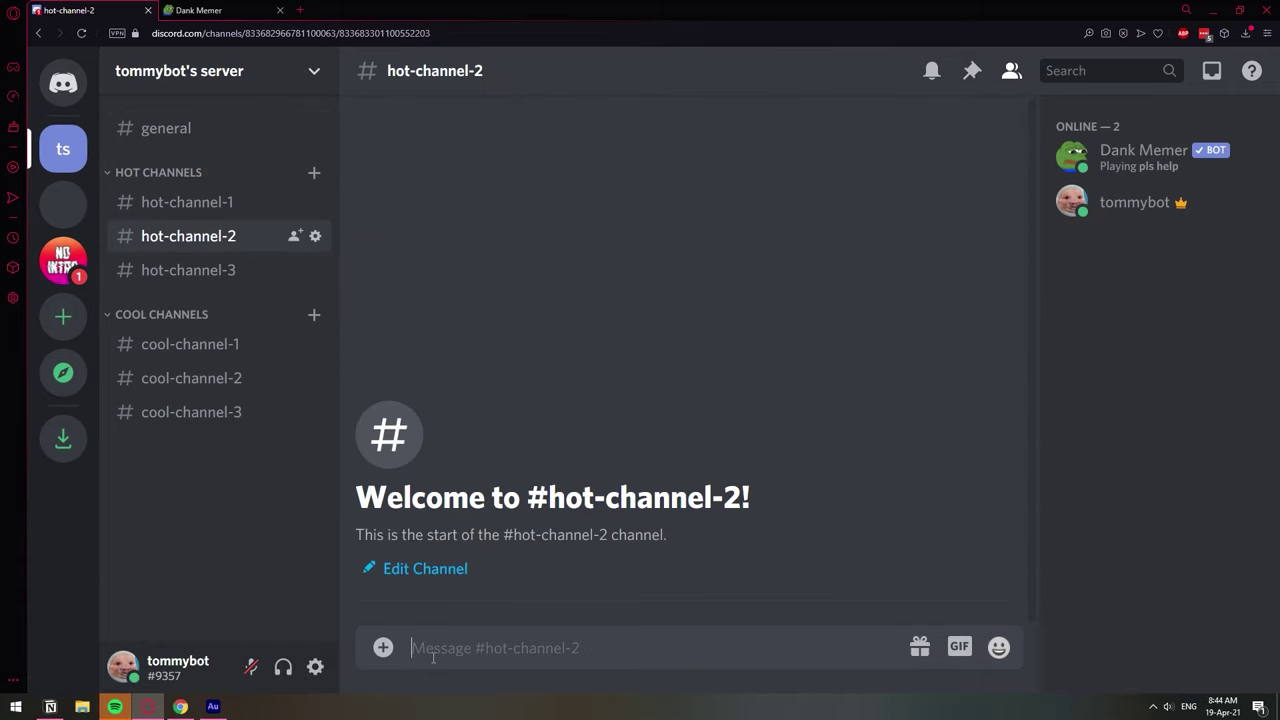
key(ctrl+v)
key(Return)
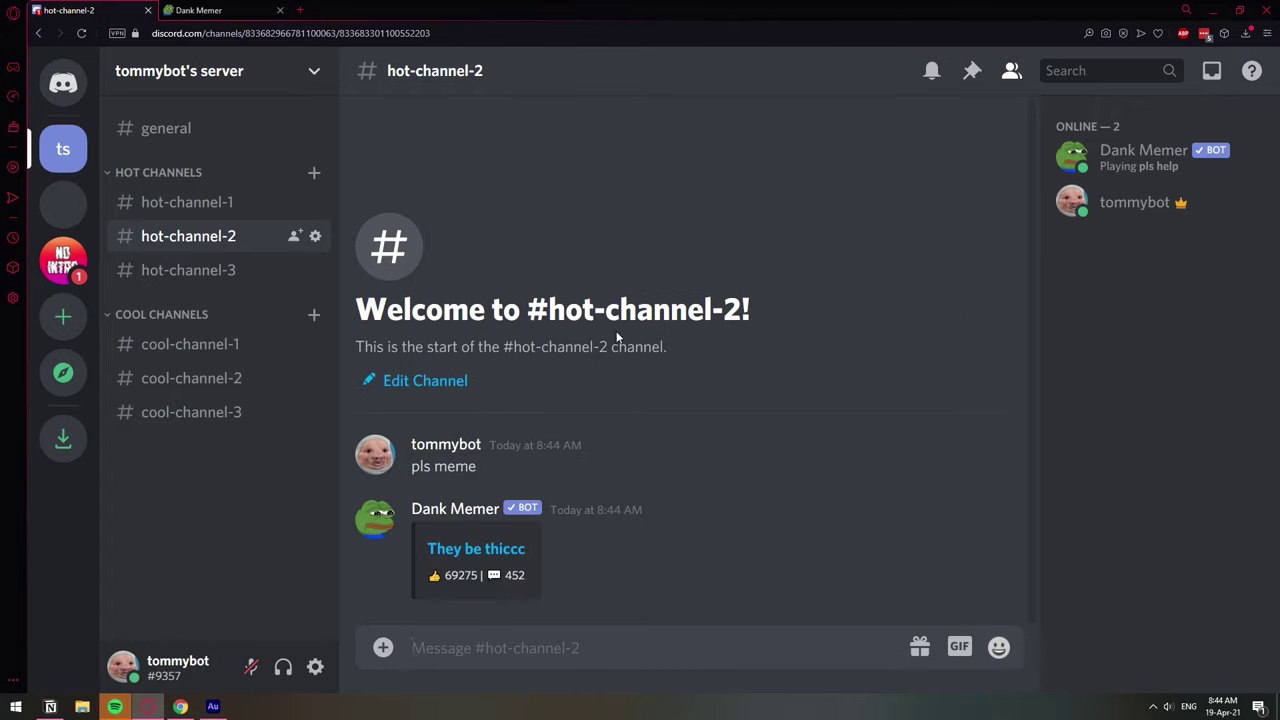
click(150, 344)
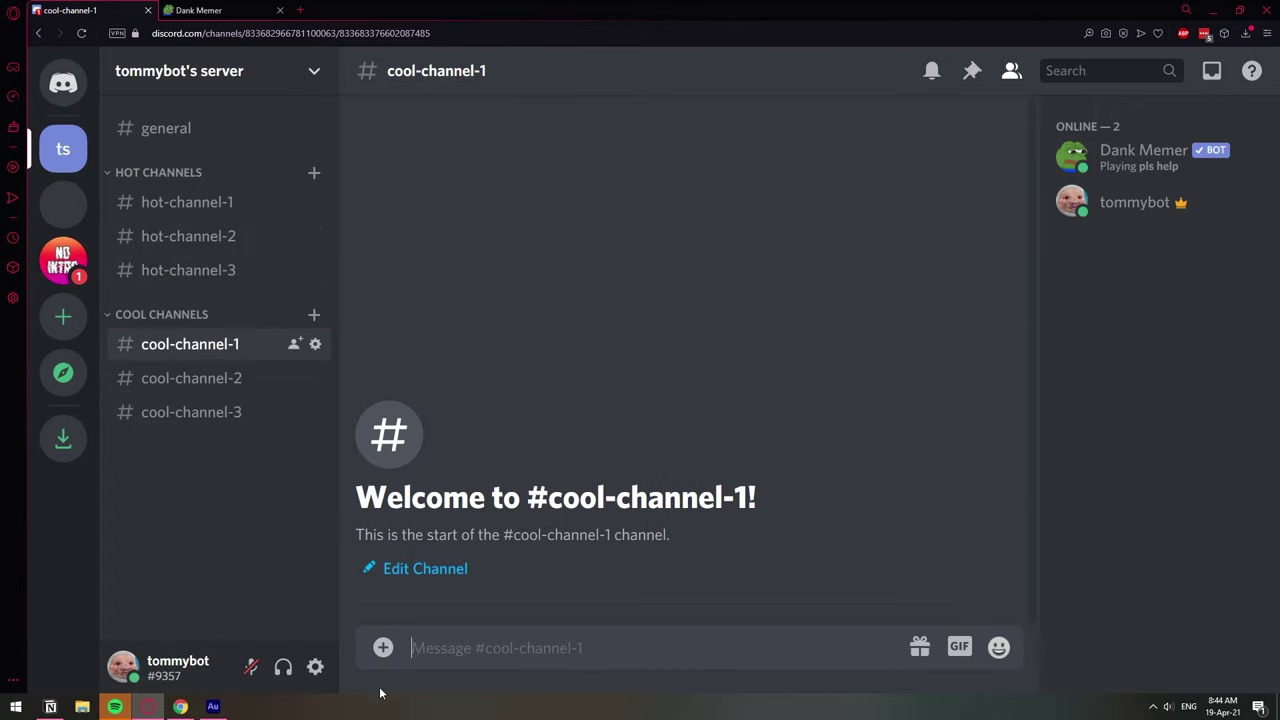
key(ctrl+v)
key(Return)
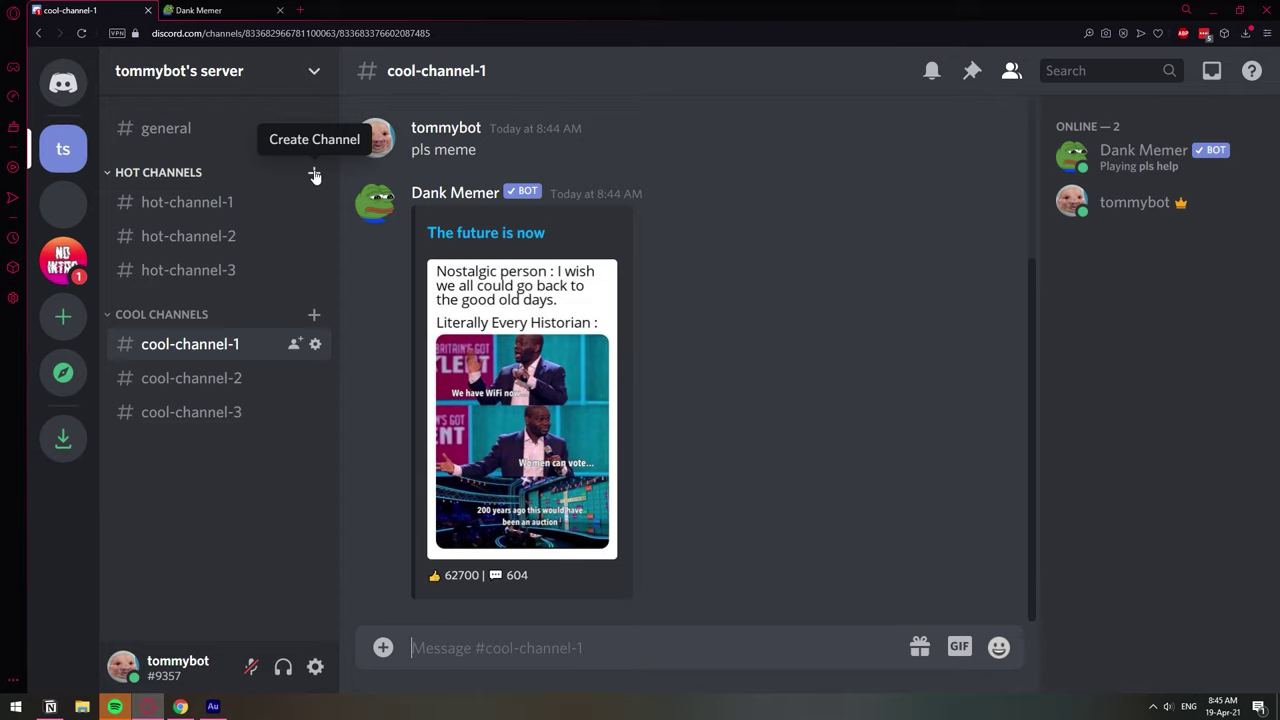
- Create a new text channel named 'dank-m-emer' from the channel list
right_click(211, 455)
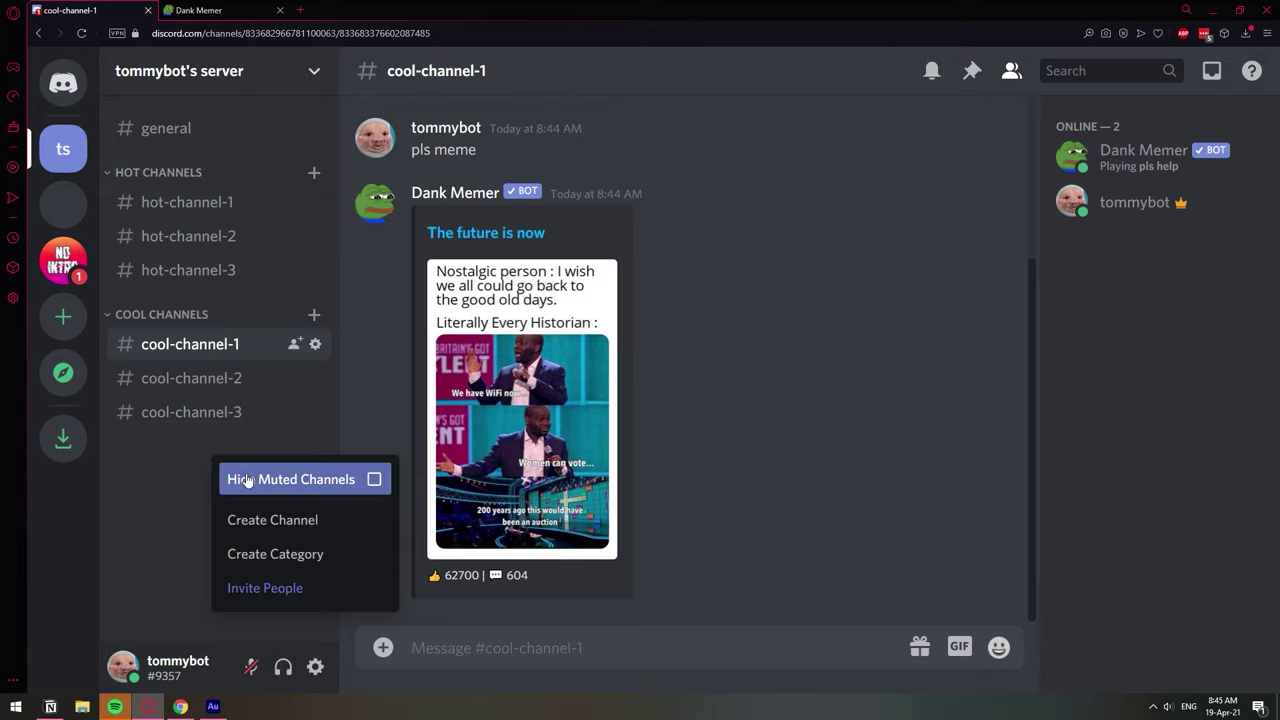
click(280, 528)
text(dank-m-emer)
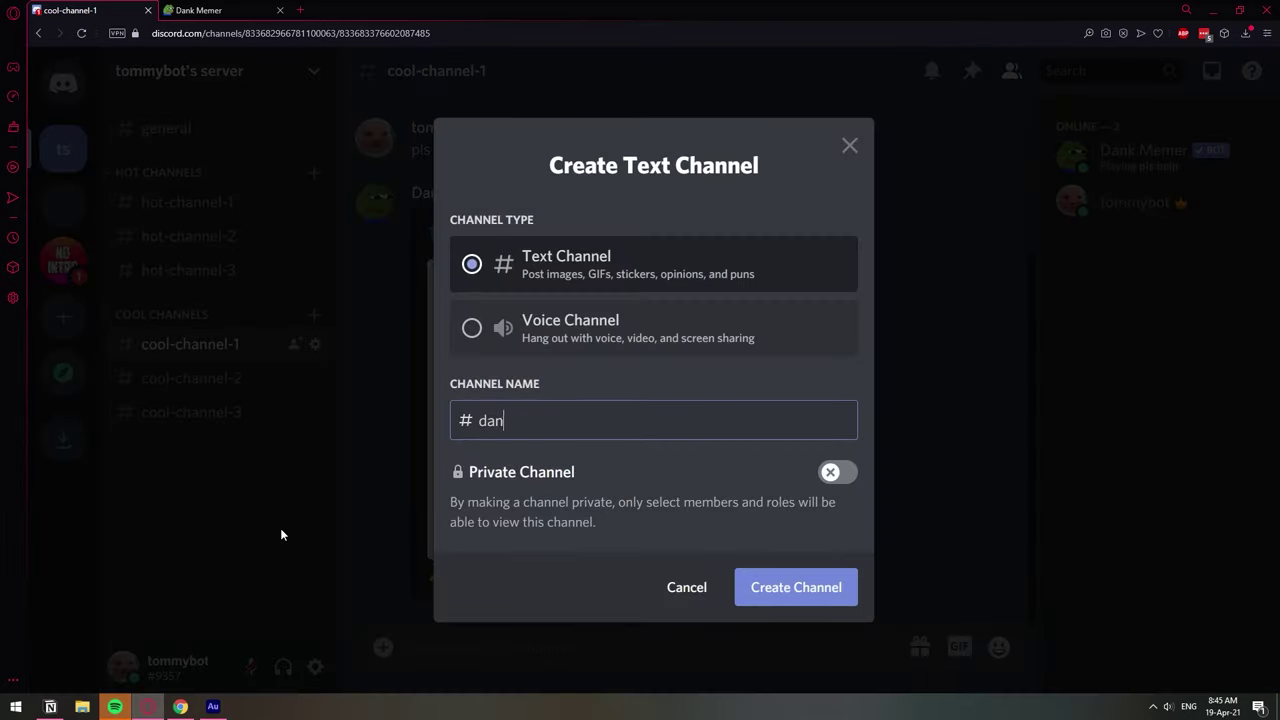
click(786, 587)
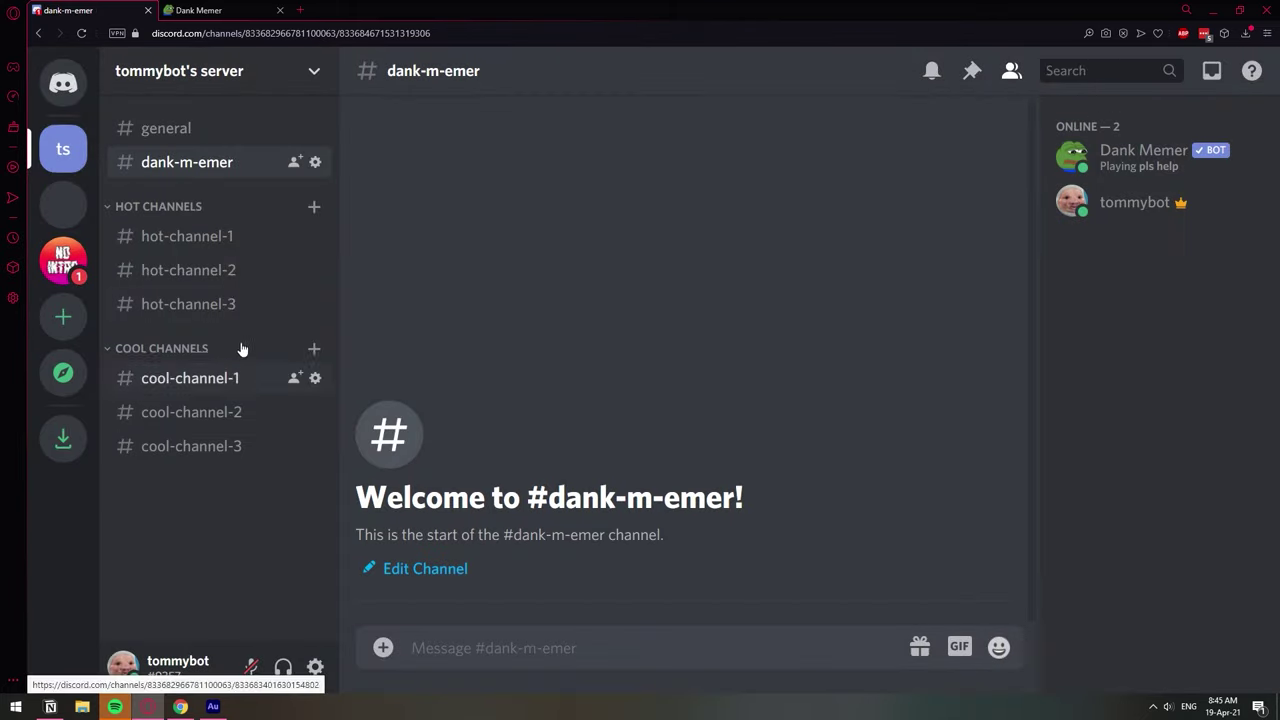
- Send 'pls meme' in #dank-m-emer
click(423, 645)
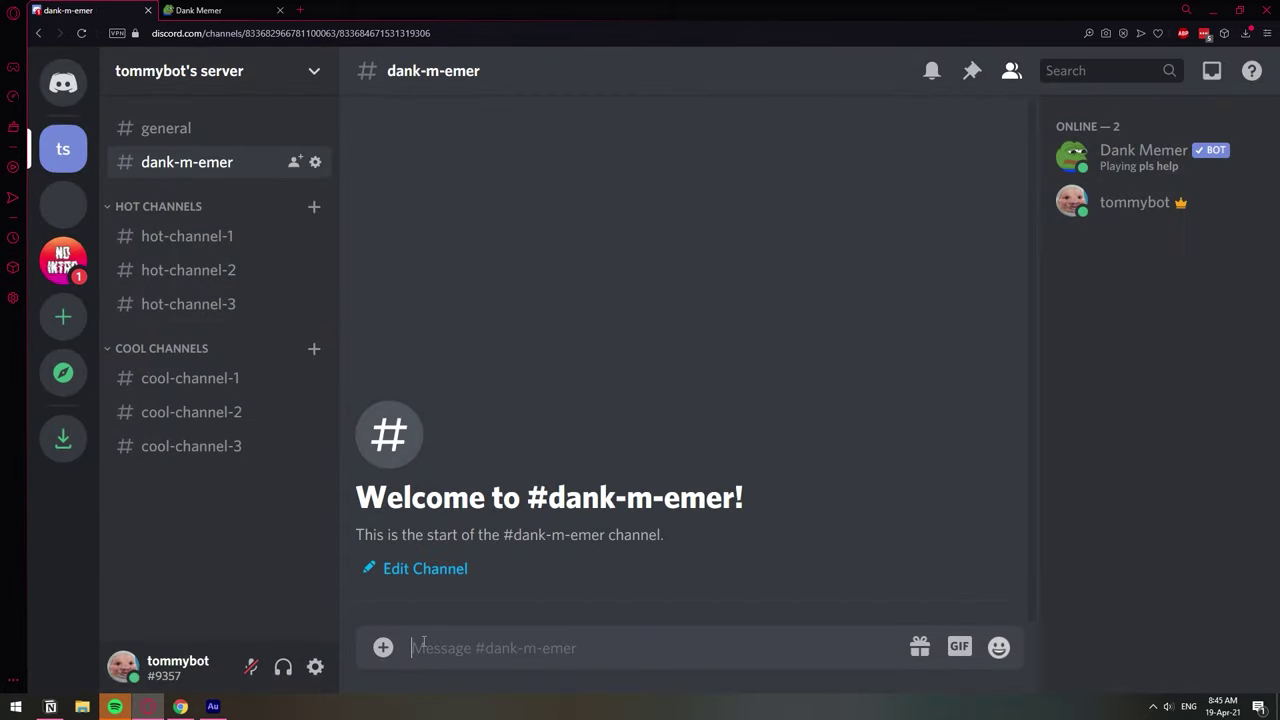
text(pls meme)
key(Return)
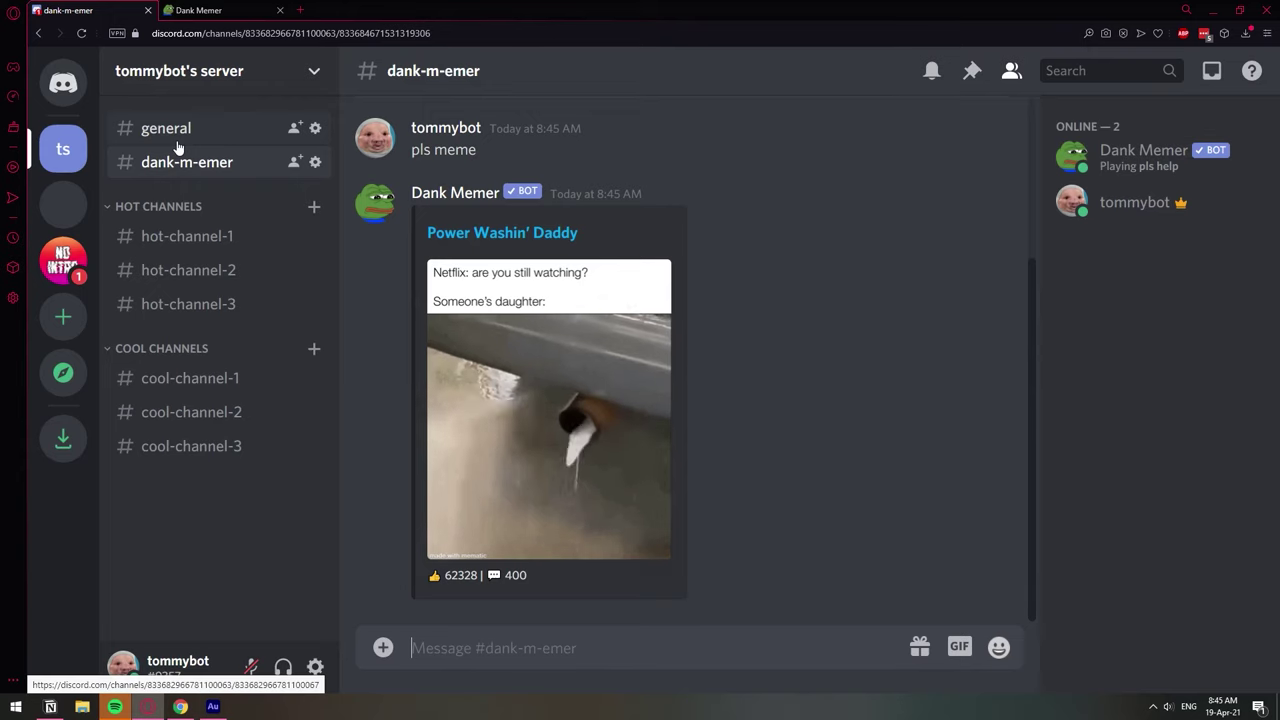
- Add a Dank Memer role override to #general's permissions, set View Channel to deny, and save
click(195, 132)
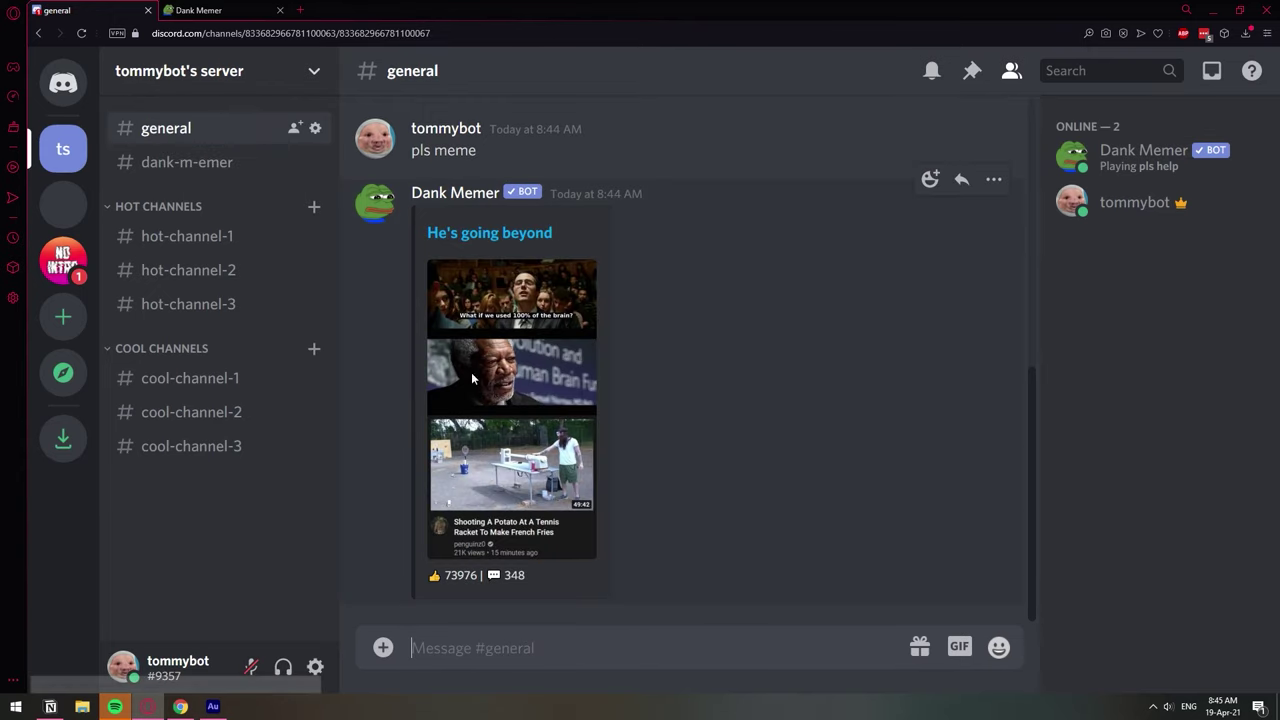
right_click(178, 130)
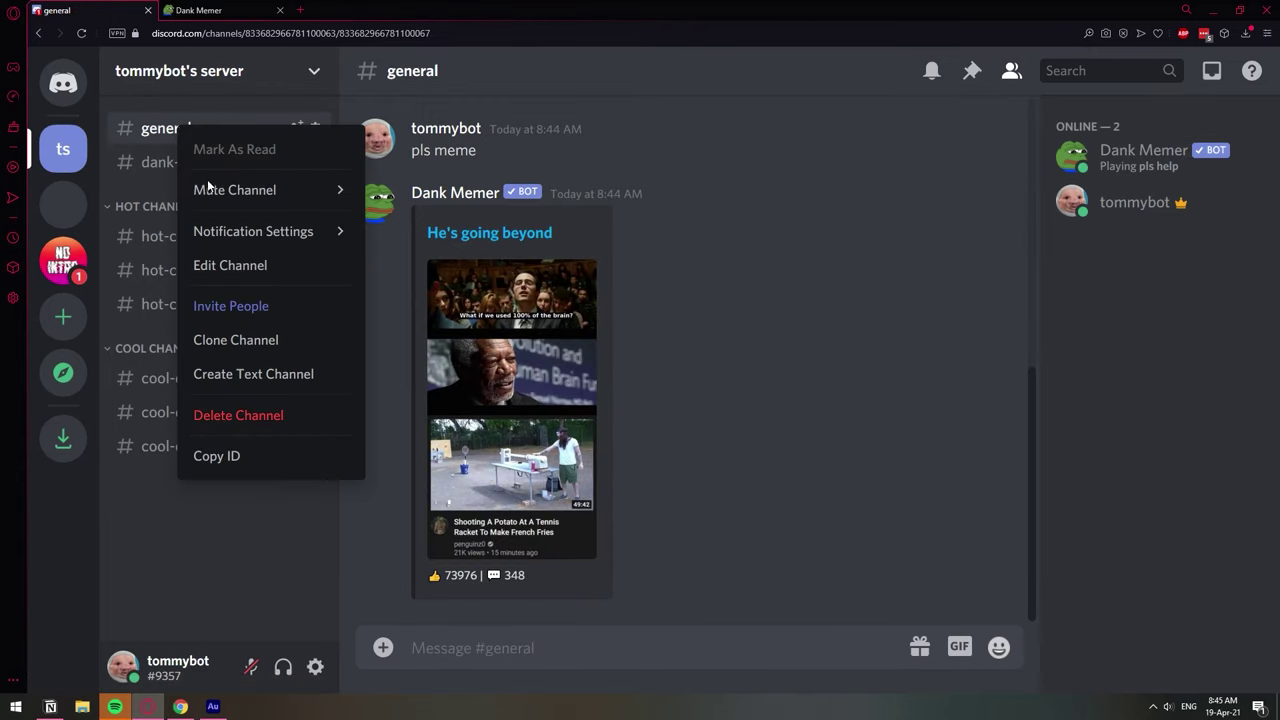
click(251, 268)
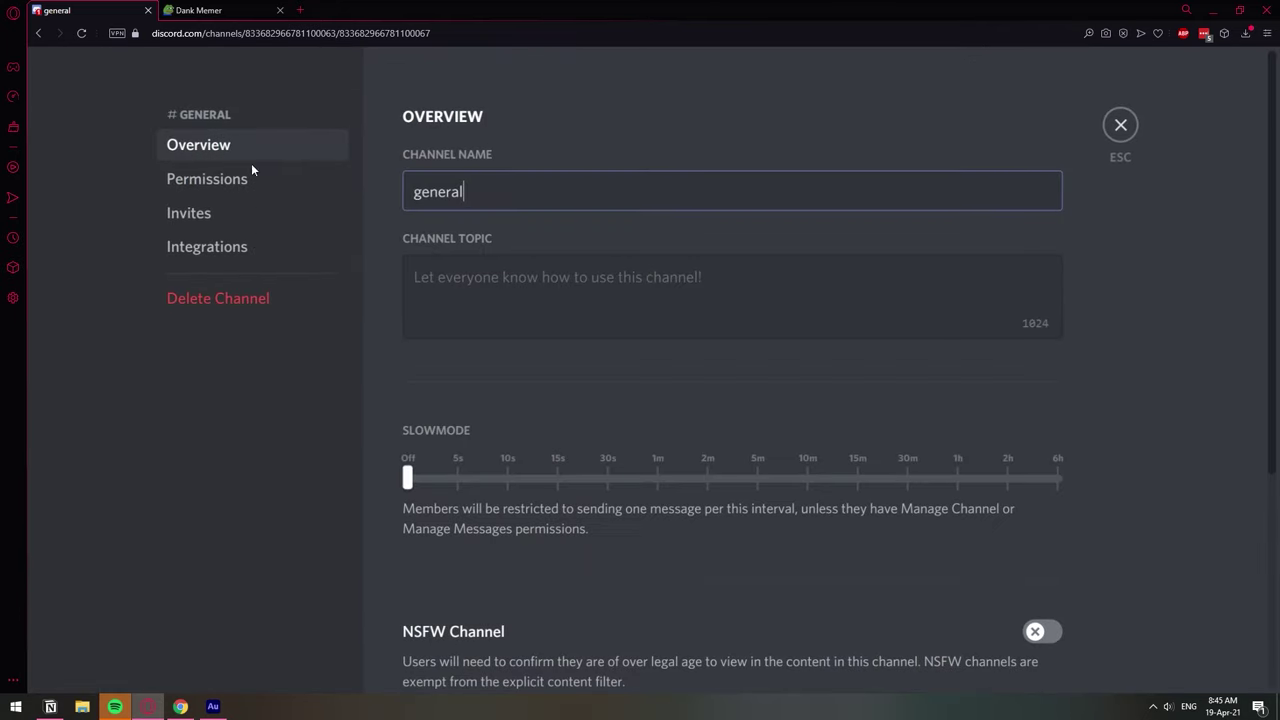
click(231, 178)
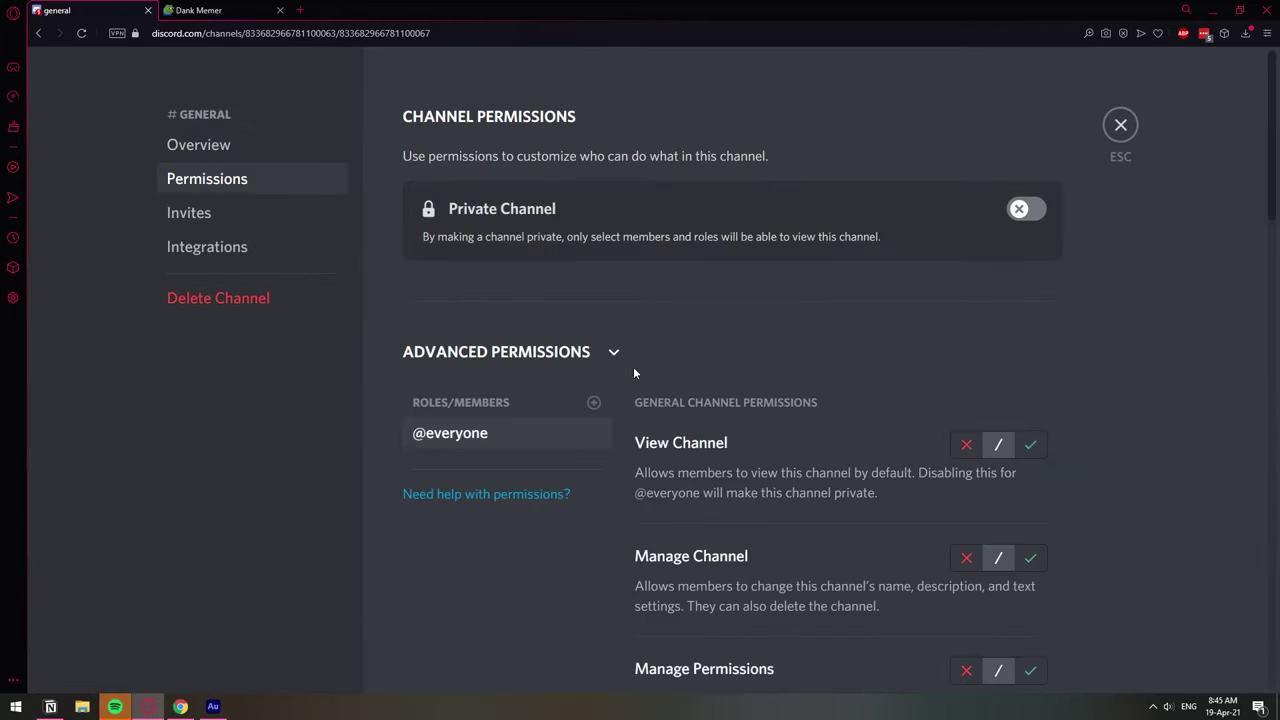
scroll(636, 362, down, 3)
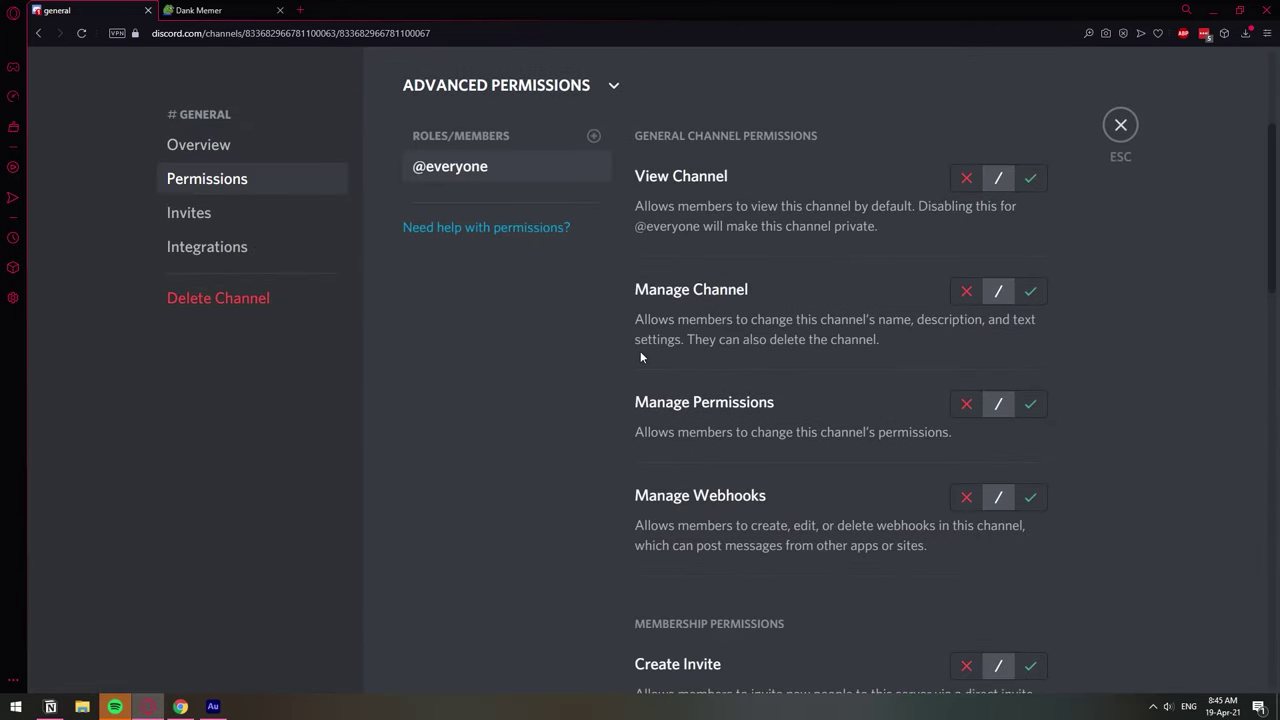
click(594, 137)
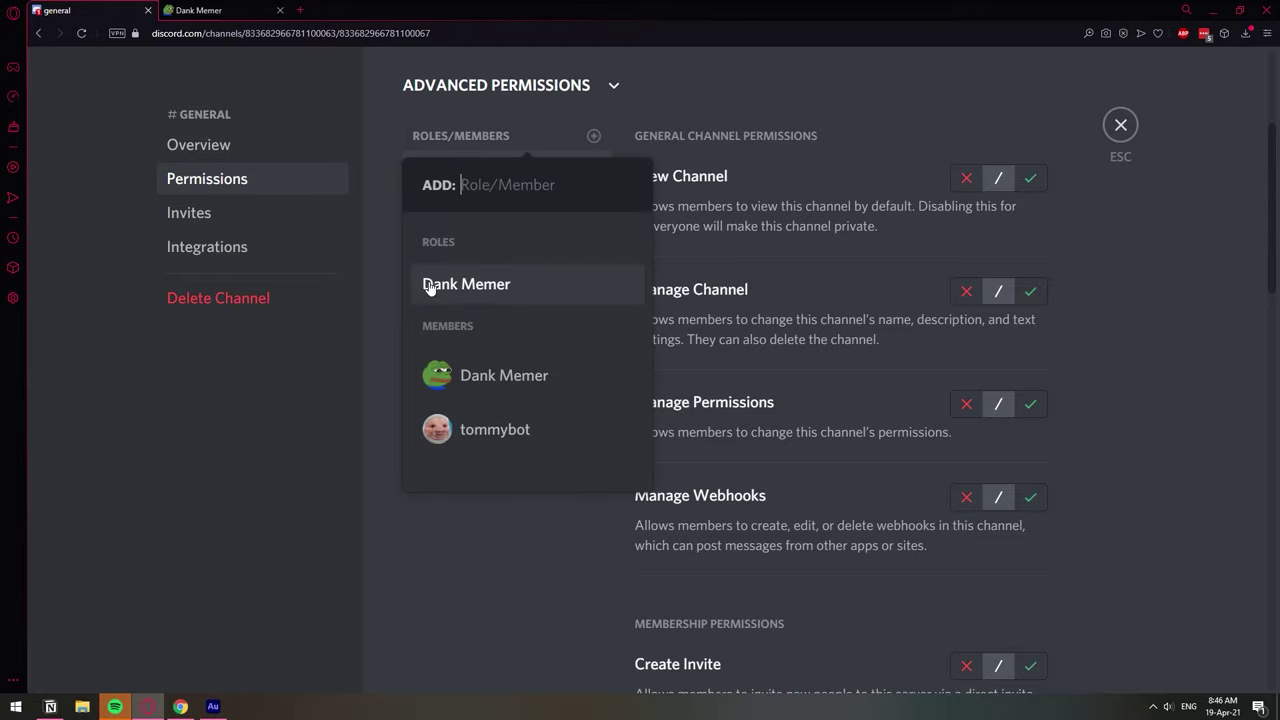
click(509, 285)
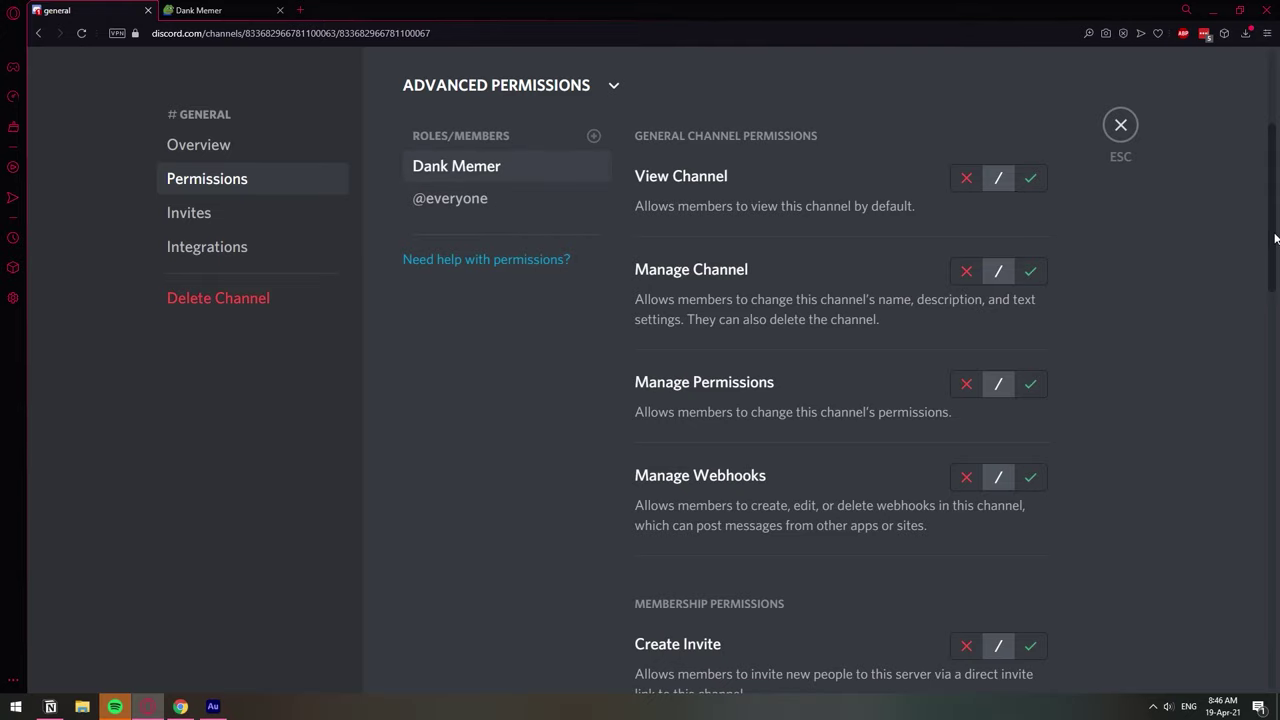
scroll(977, 180, up, 1)
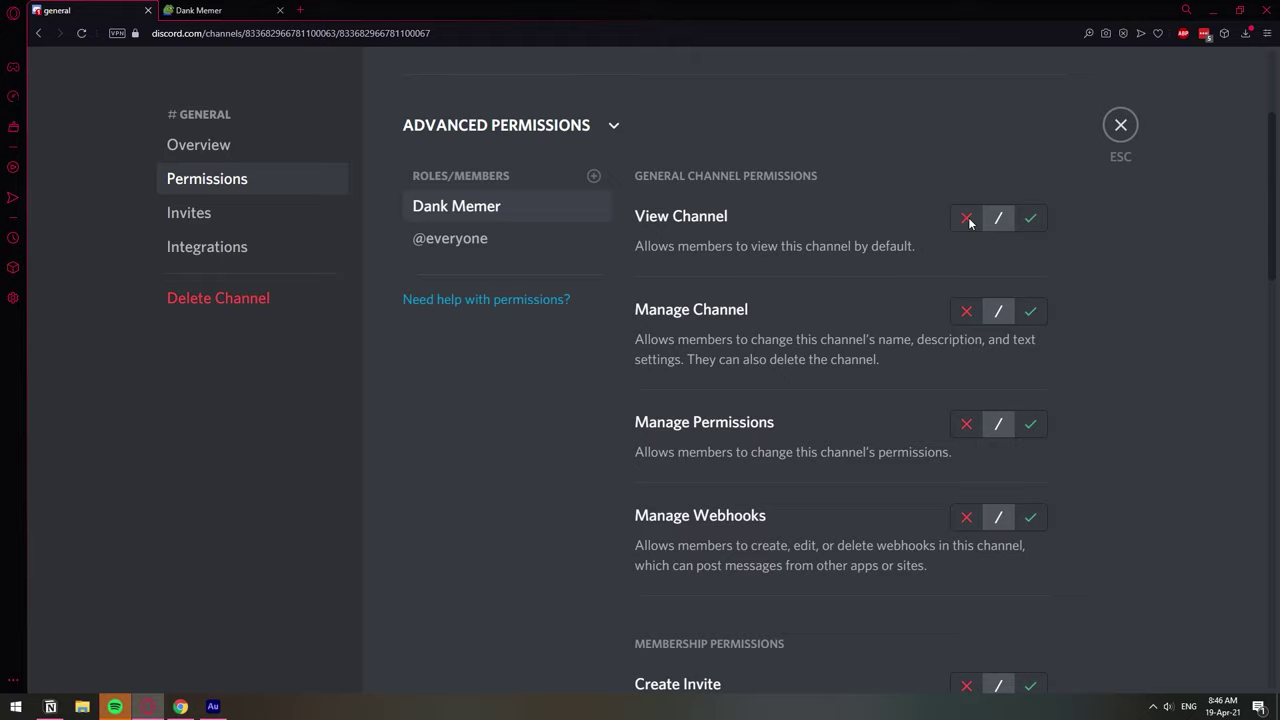
click(966, 219)
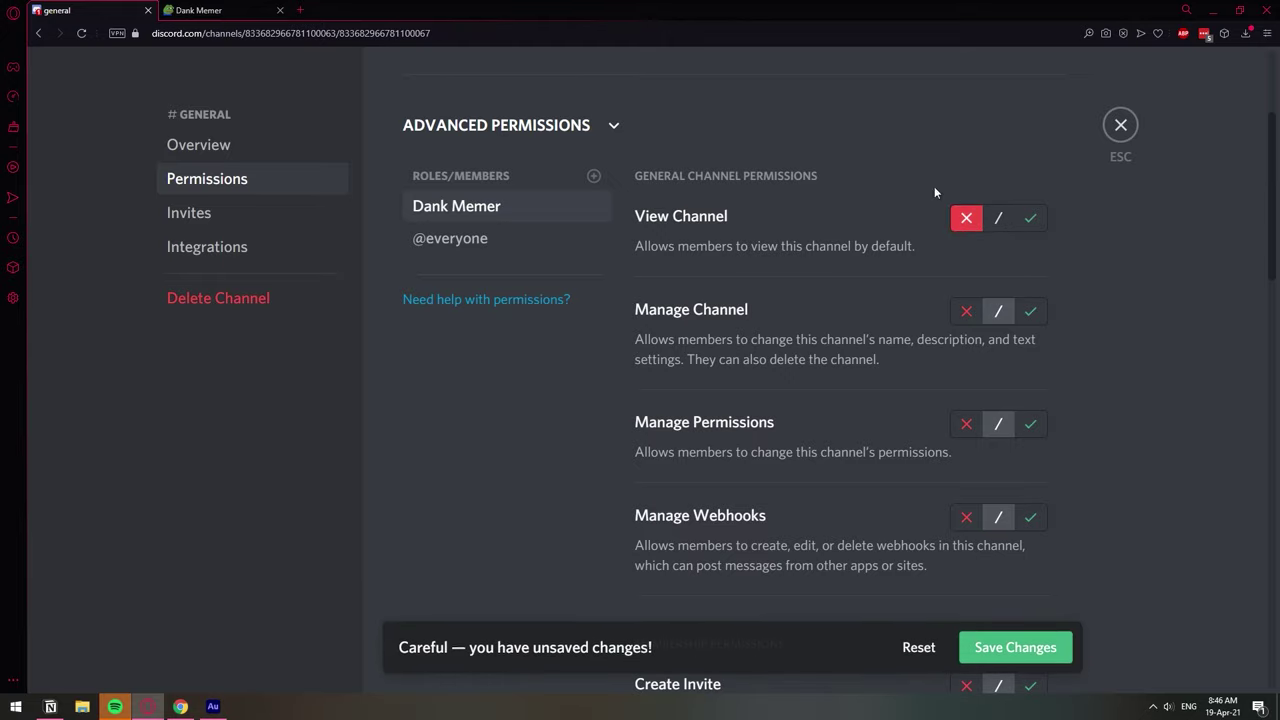
click(986, 650)
- Send 'pls meme' twice in #general
click(1119, 128)
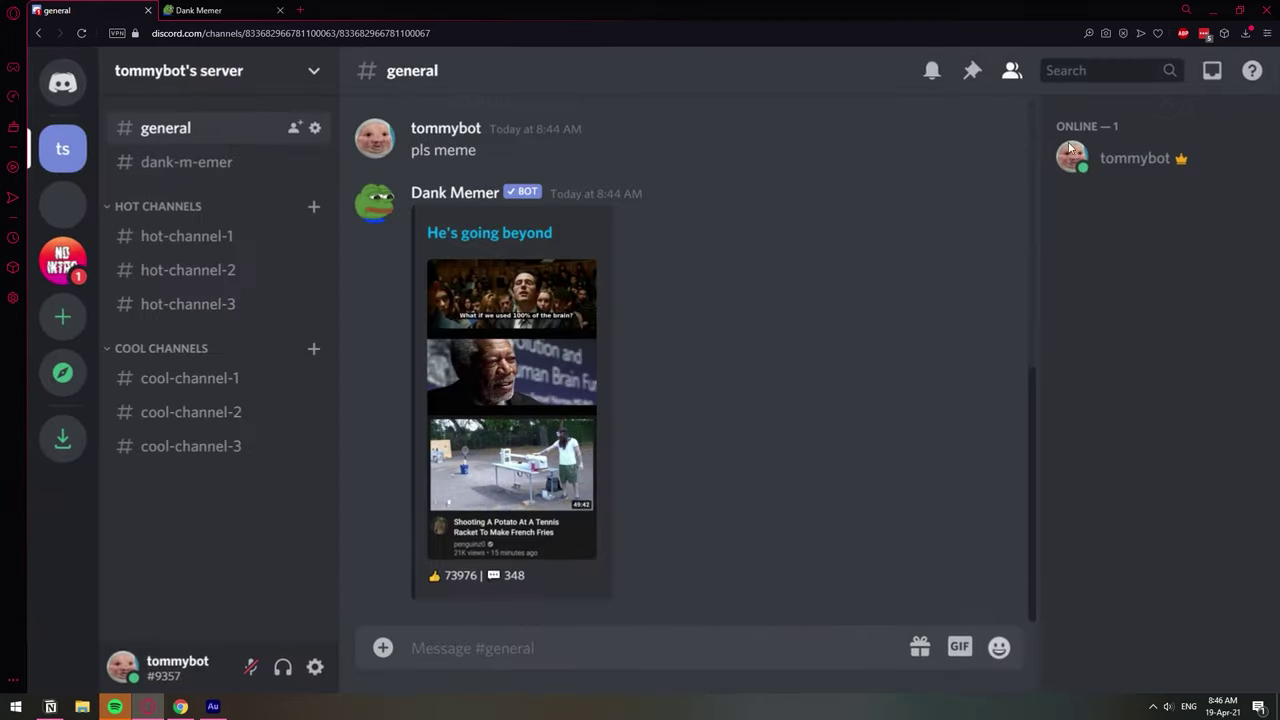
text(pls meme)
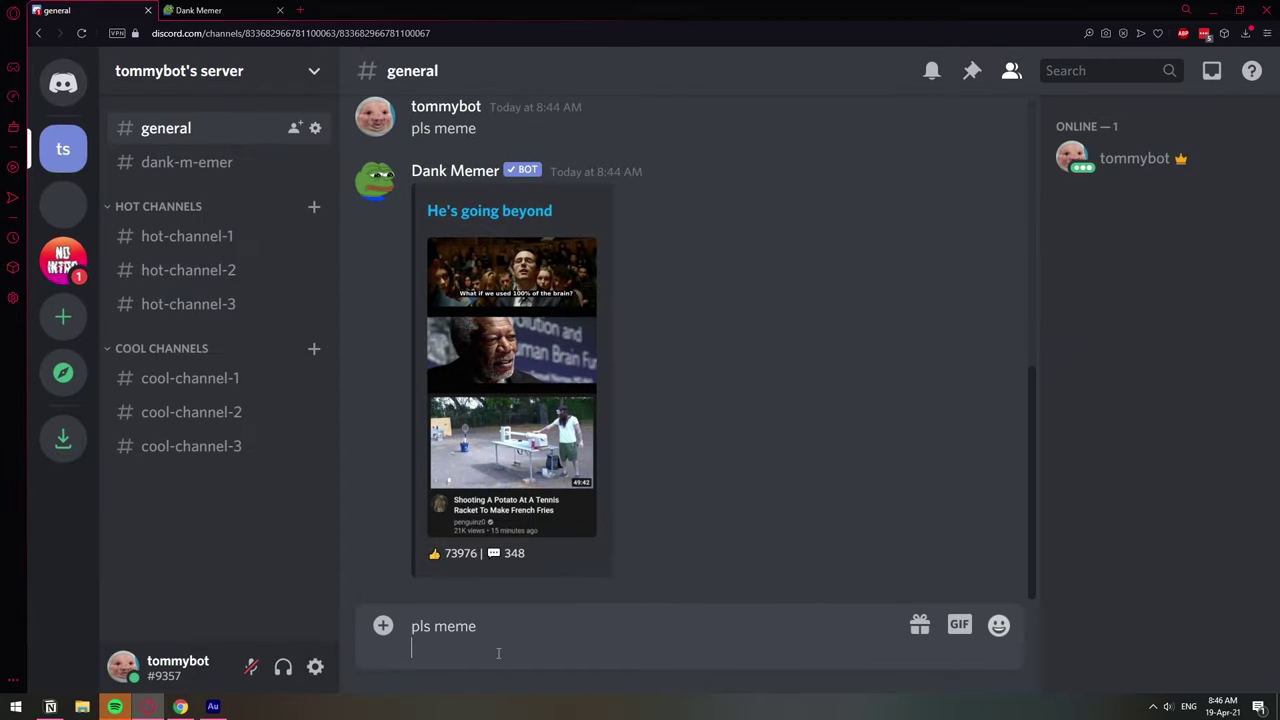
key(Return)
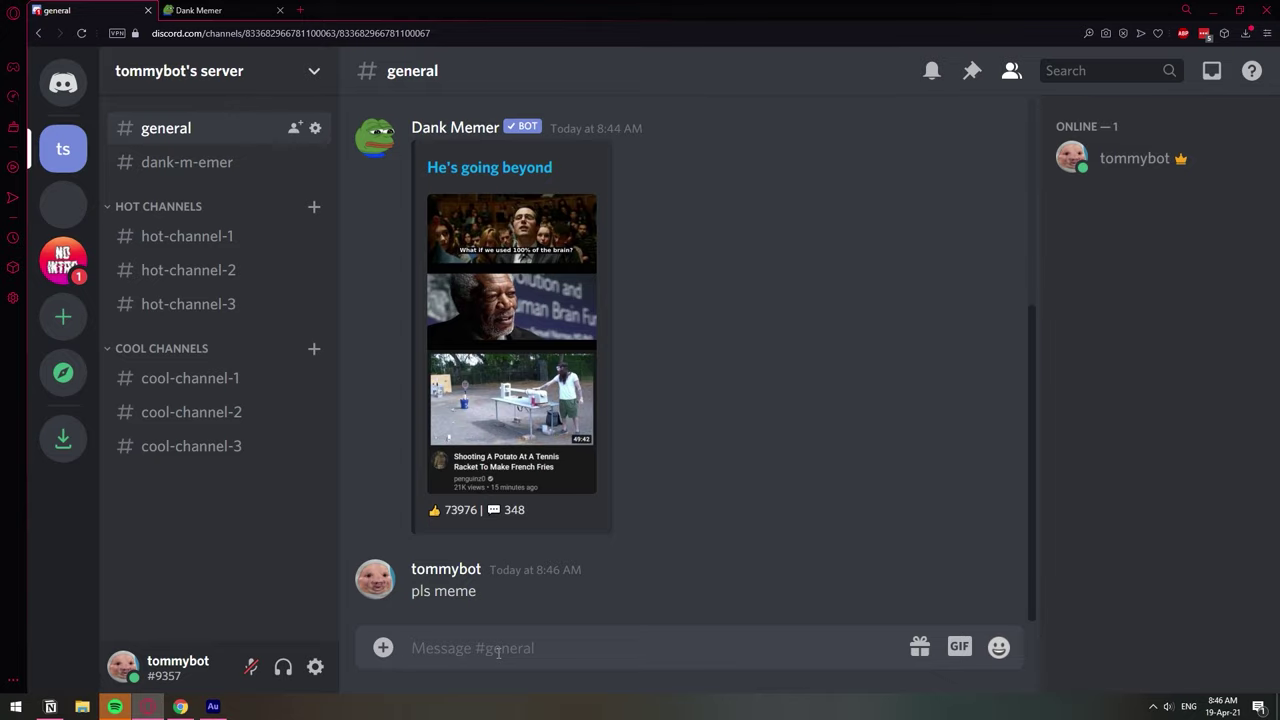
text(pls meme)
key(Return)
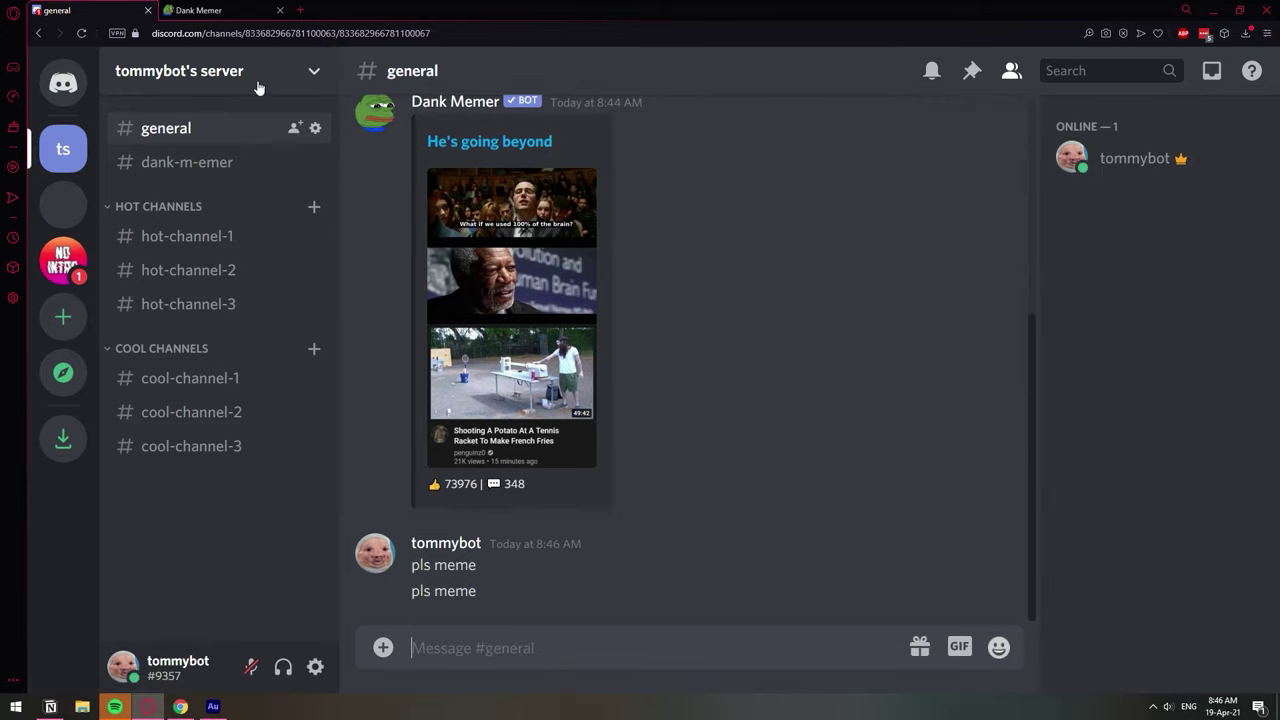
- Preview the server as the Dank Memer role from Server Settings > Roles, then exit settings
click(314, 76)
click(222, 201)
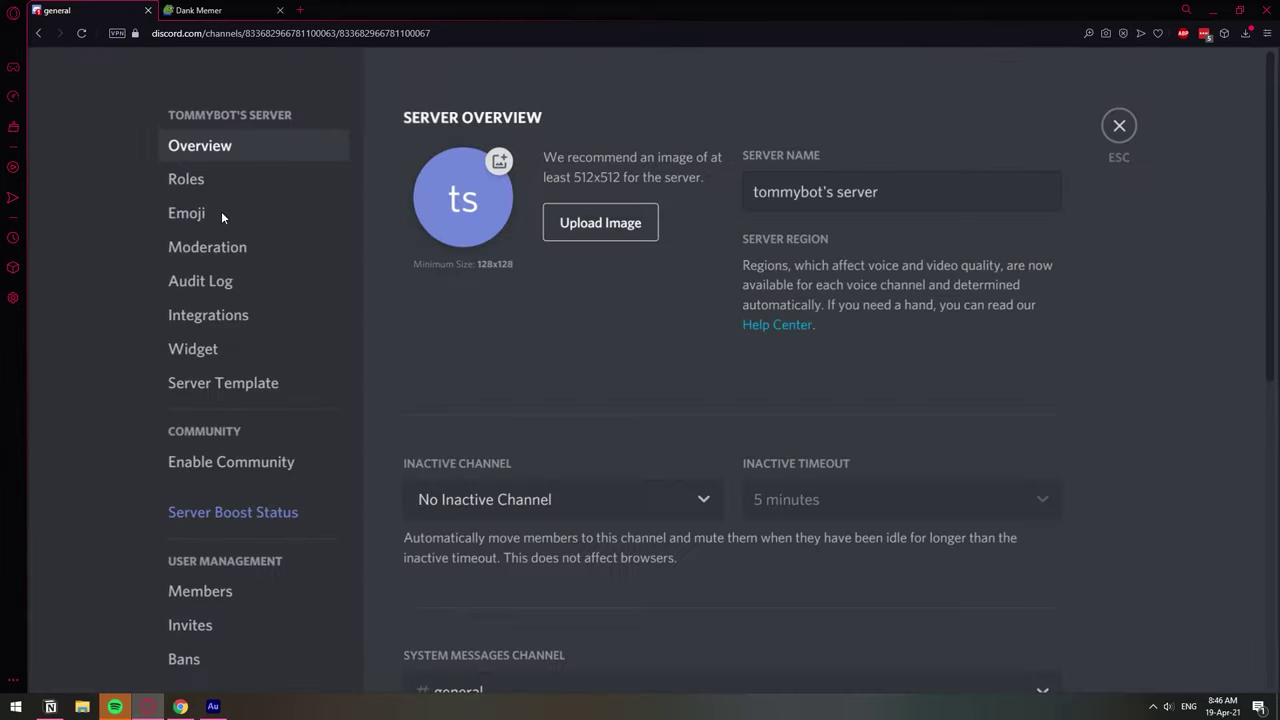
click(229, 187)
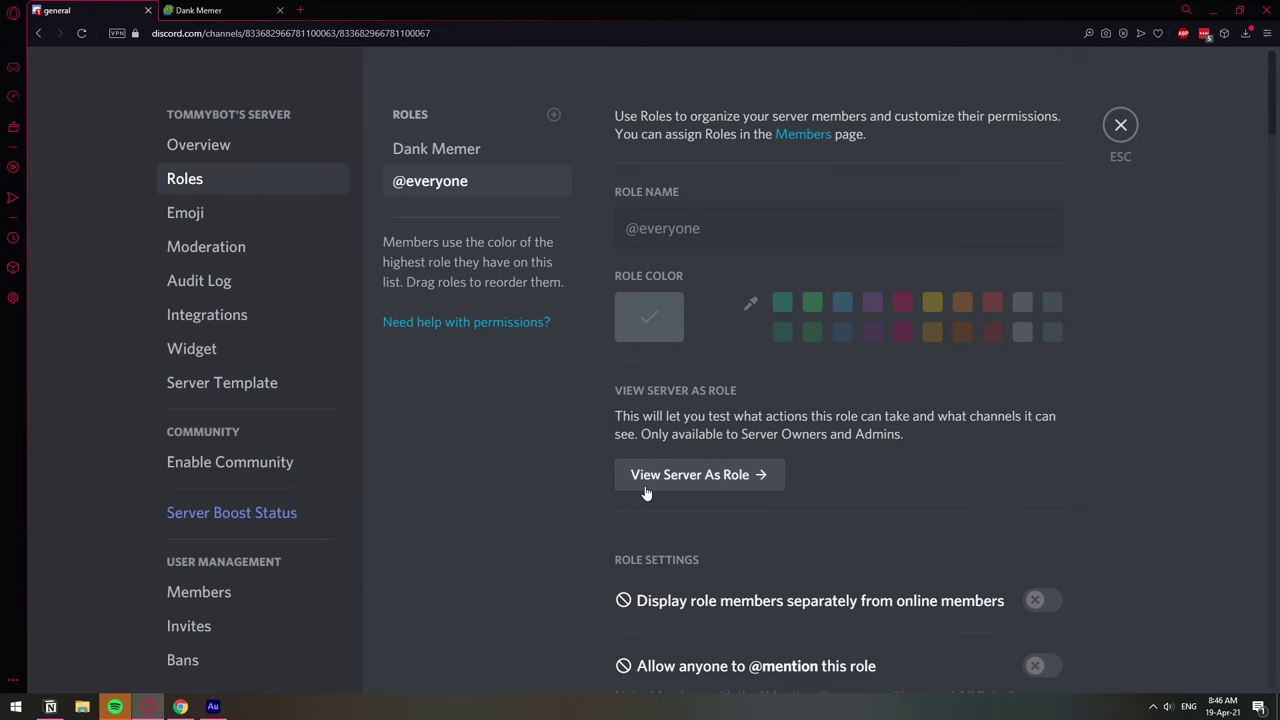
click(697, 481)
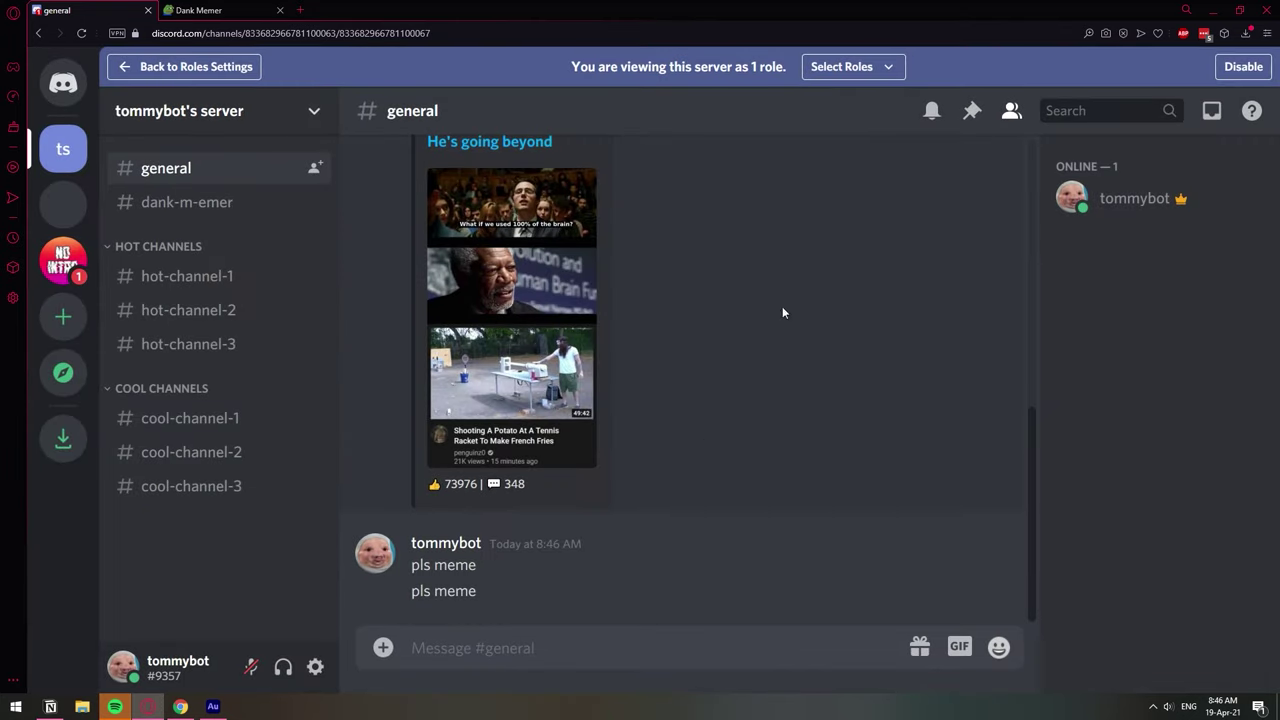
click(847, 66)
click(966, 163)
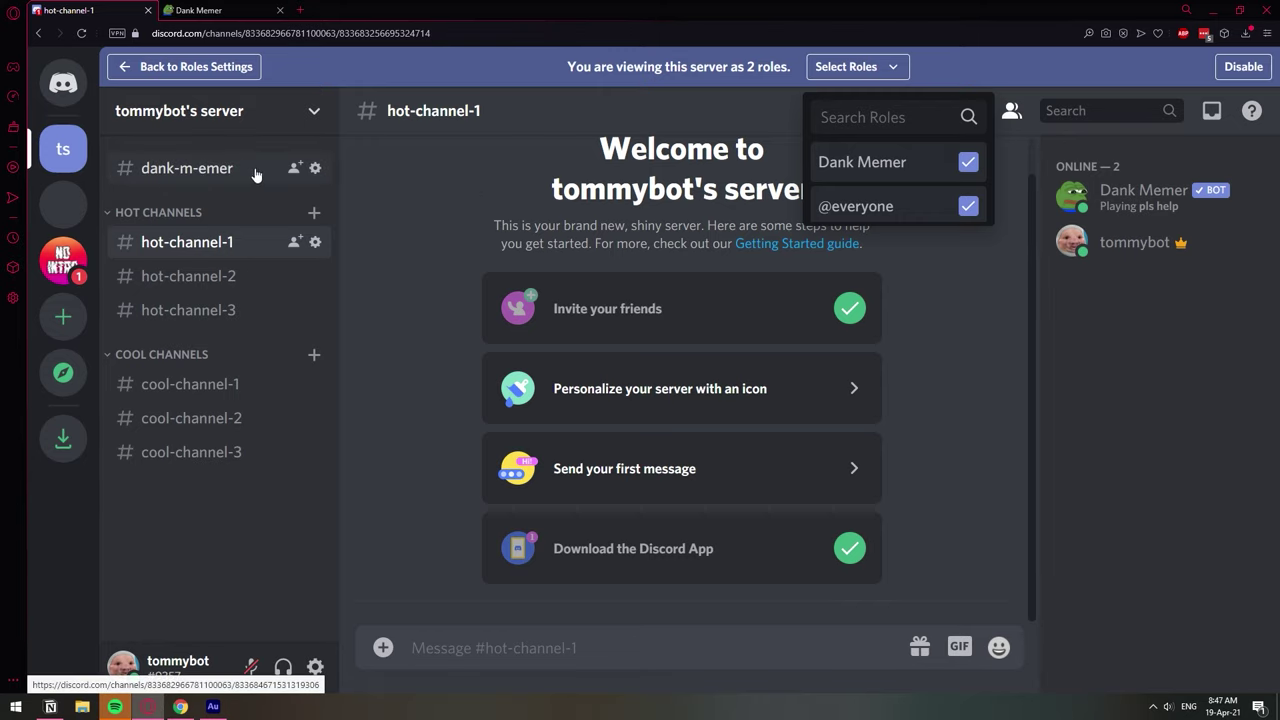
click(968, 163)
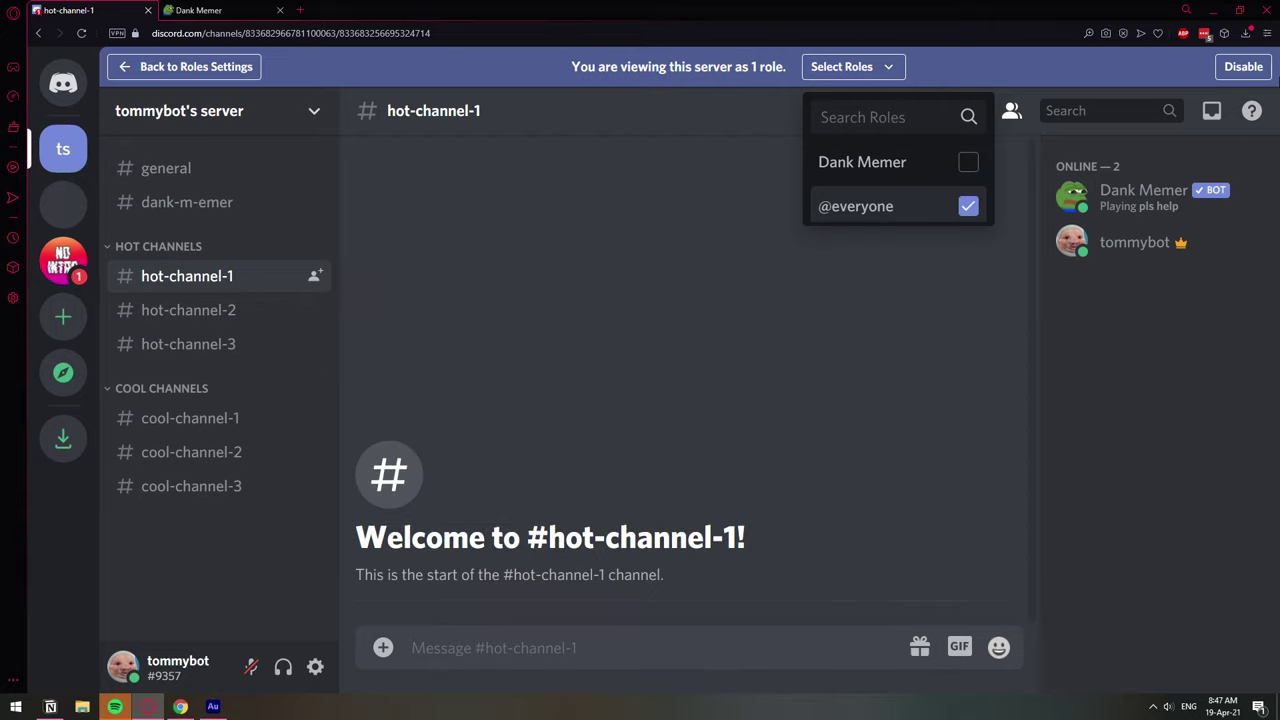
click(187, 66)
click(1118, 126)
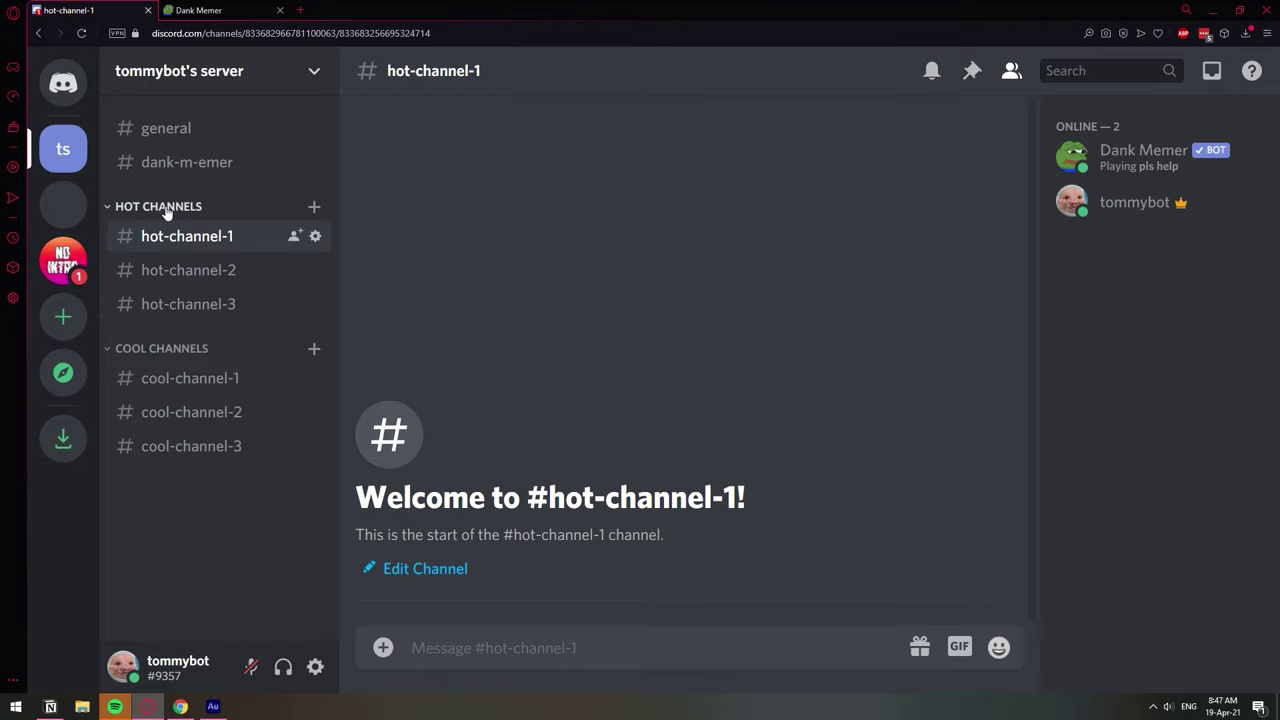
- Browse #hot-channel-2 and #hot-channel-3, ending on #hot-channel-1
click(172, 273)
click(200, 306)
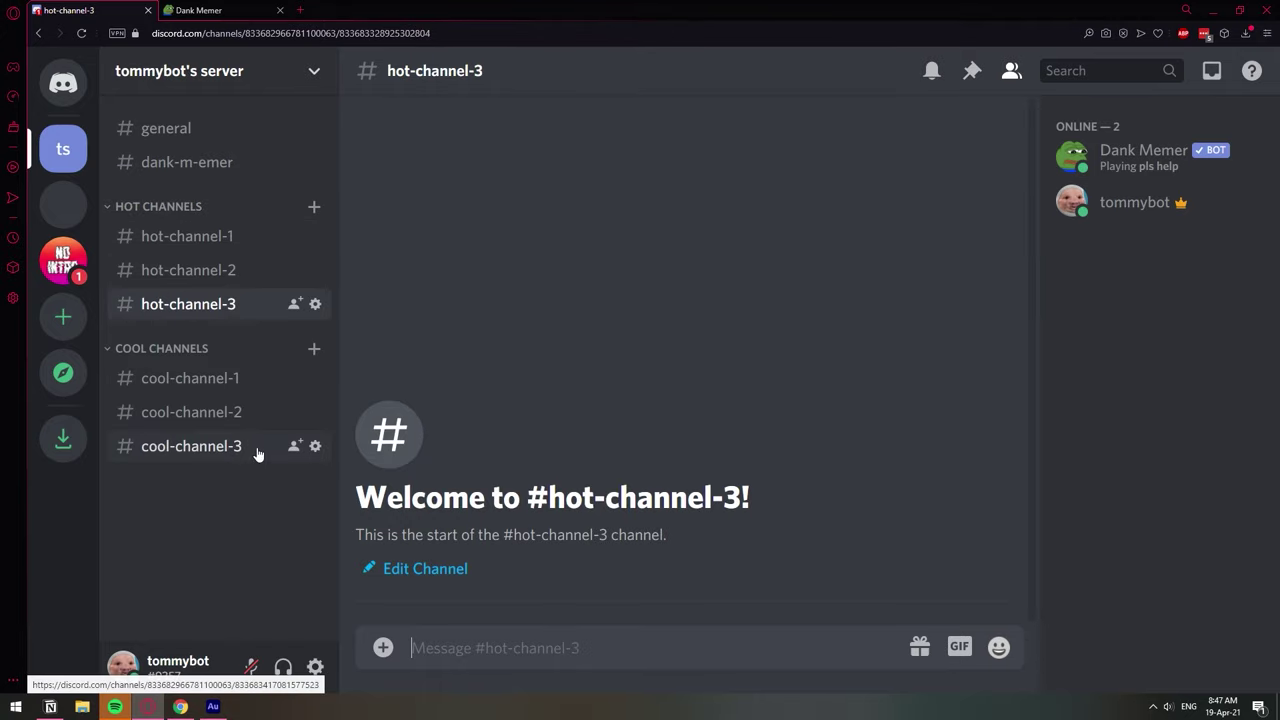
click(217, 272)
click(214, 238)
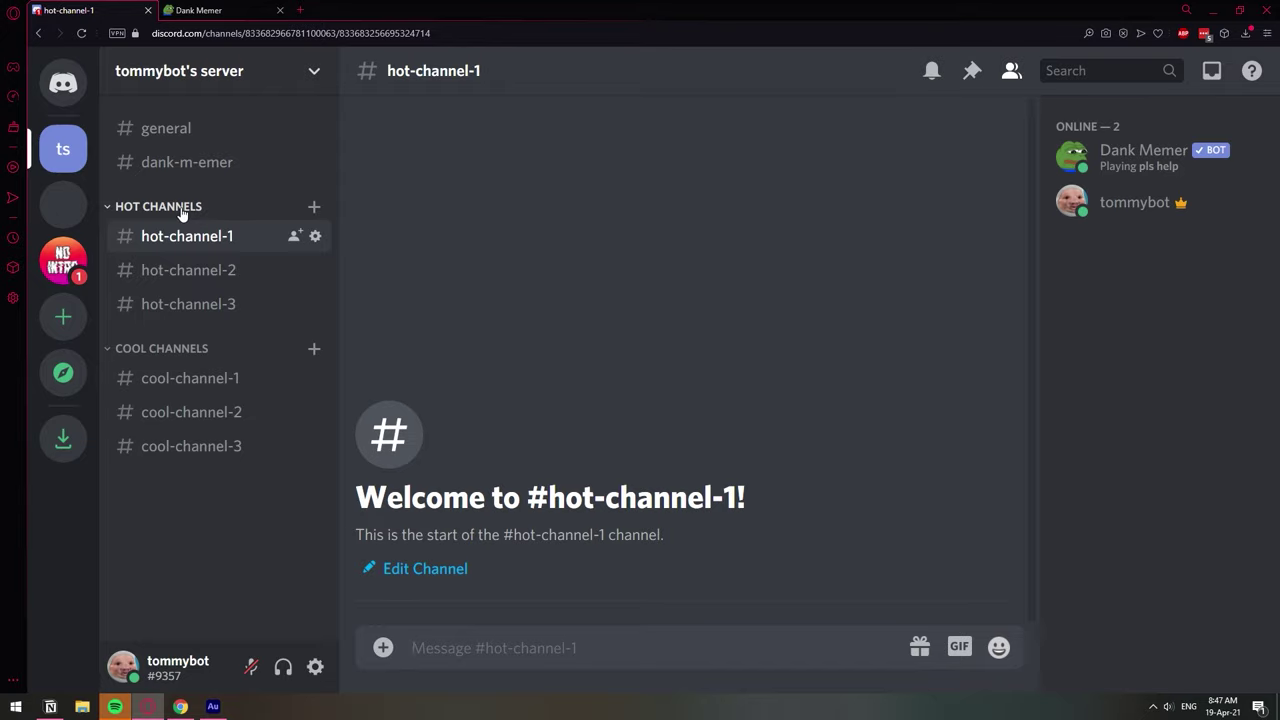
- Add Dank Memer to the HOT CHANNELS category permissions with View Channels denied, and save
right_click(177, 207)
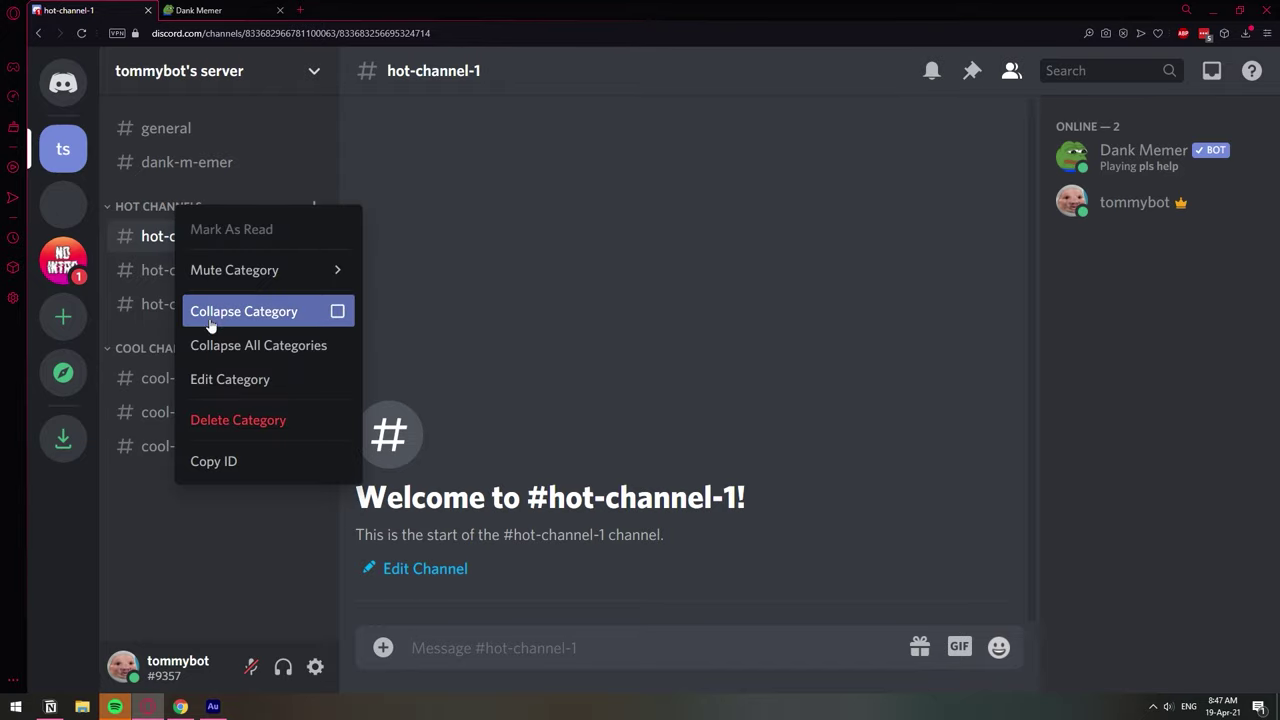
click(245, 379)
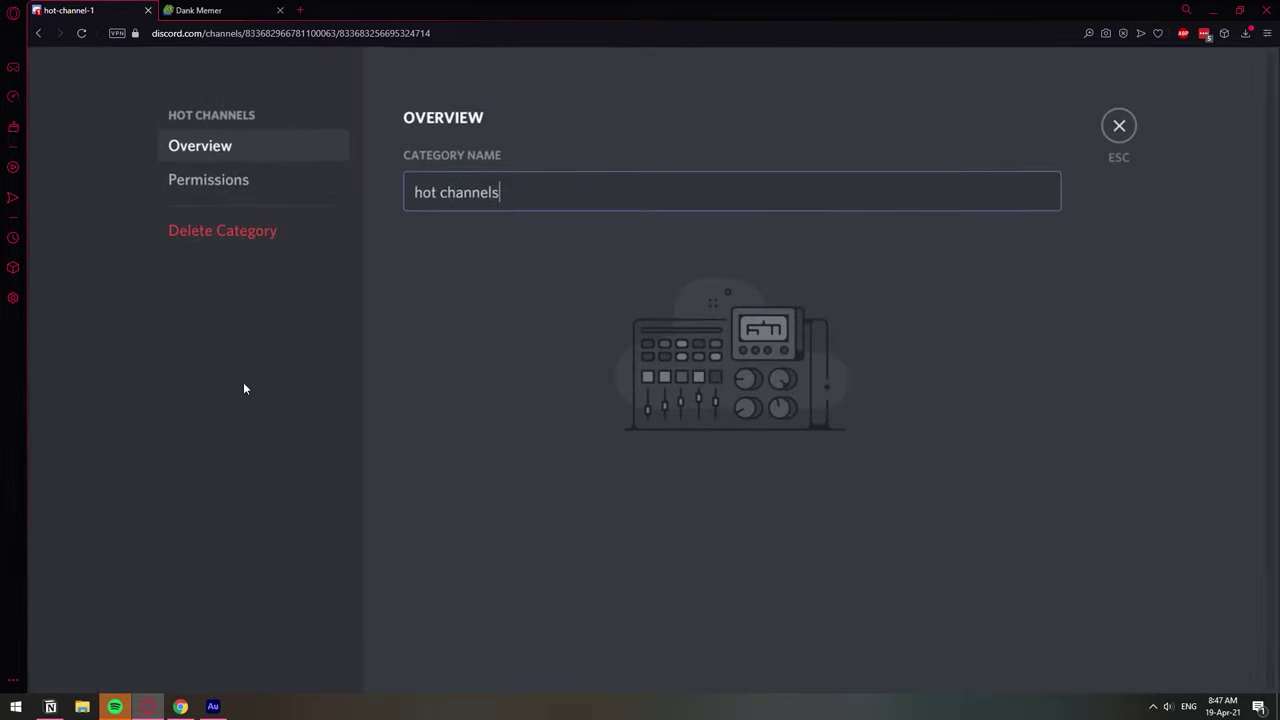
click(225, 182)
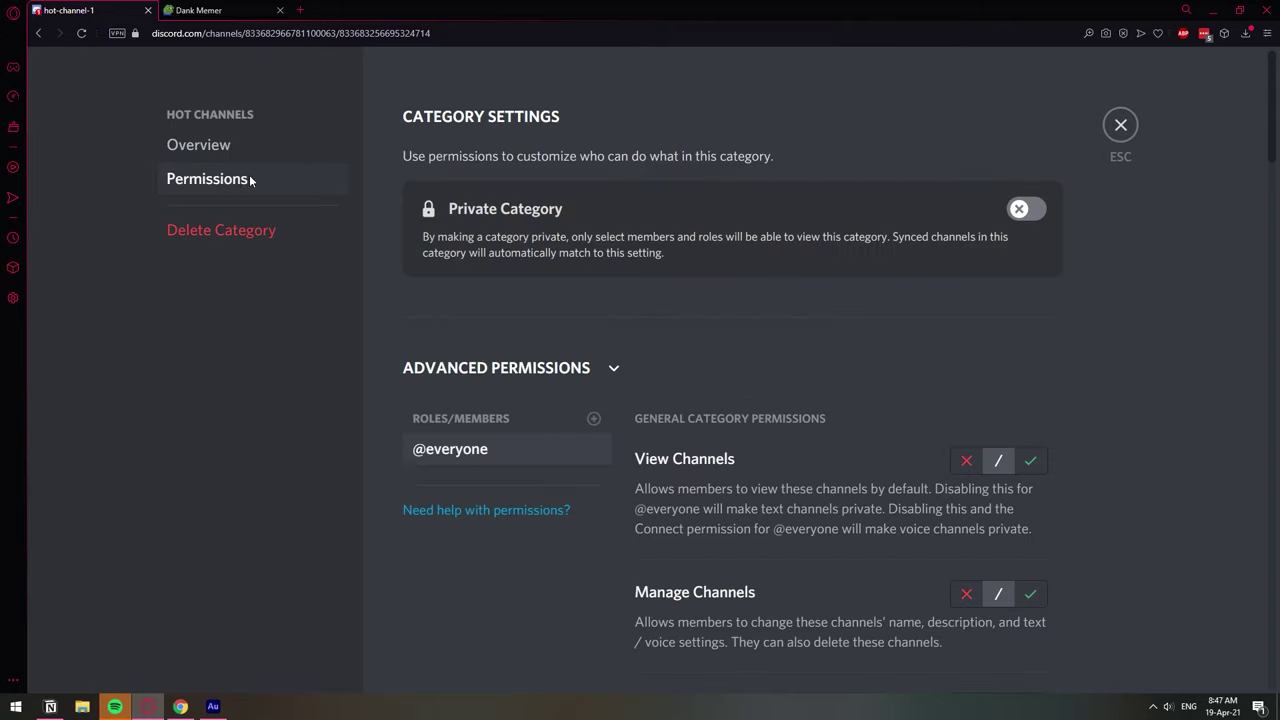
click(593, 419)
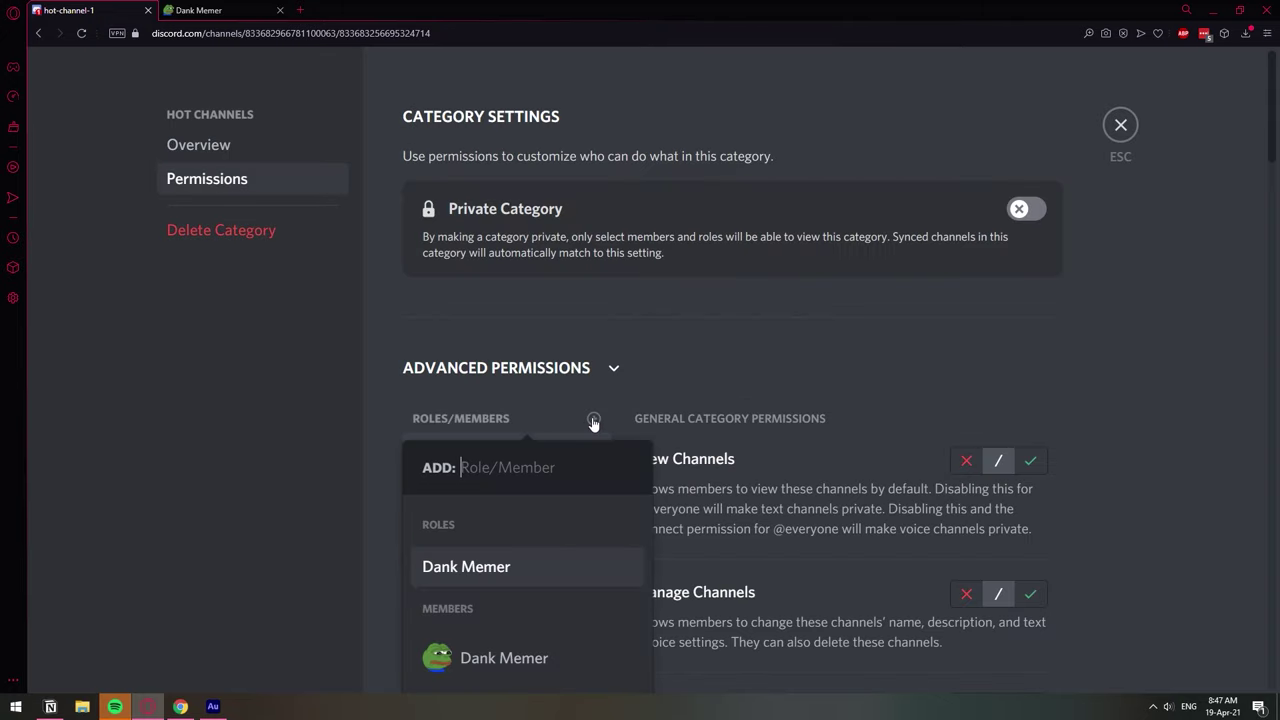
click(498, 570)
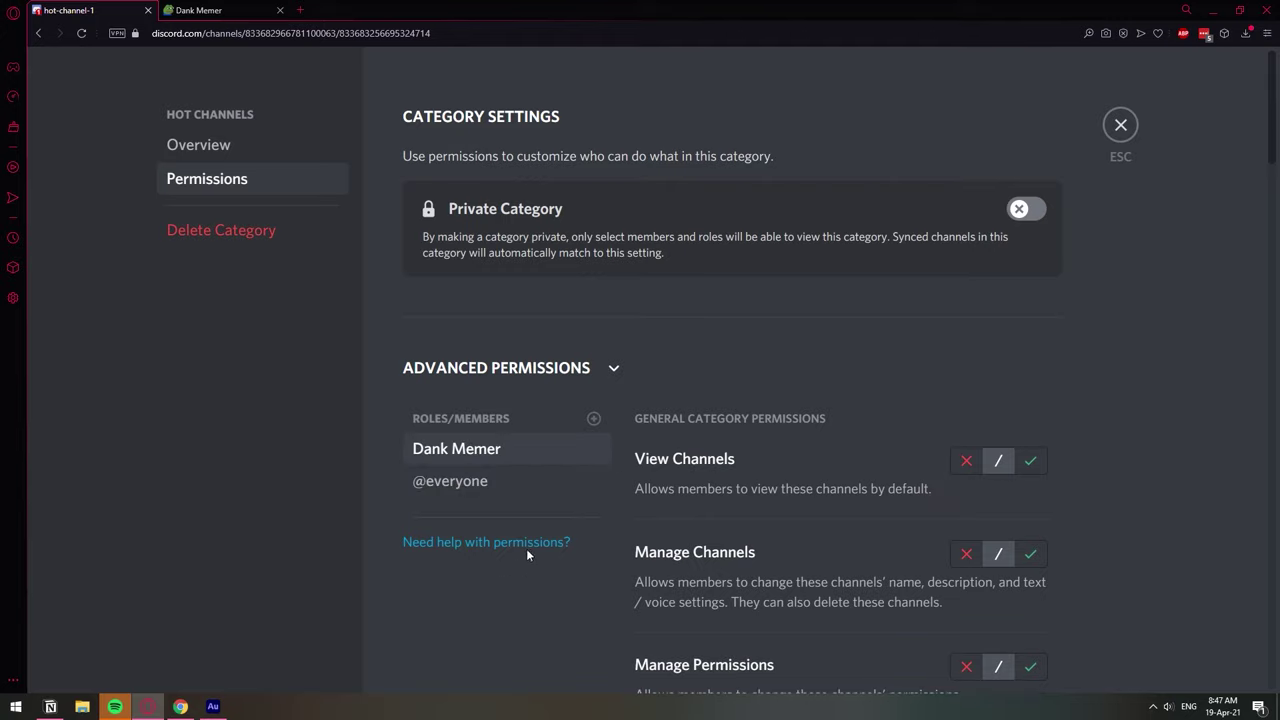
click(966, 465)
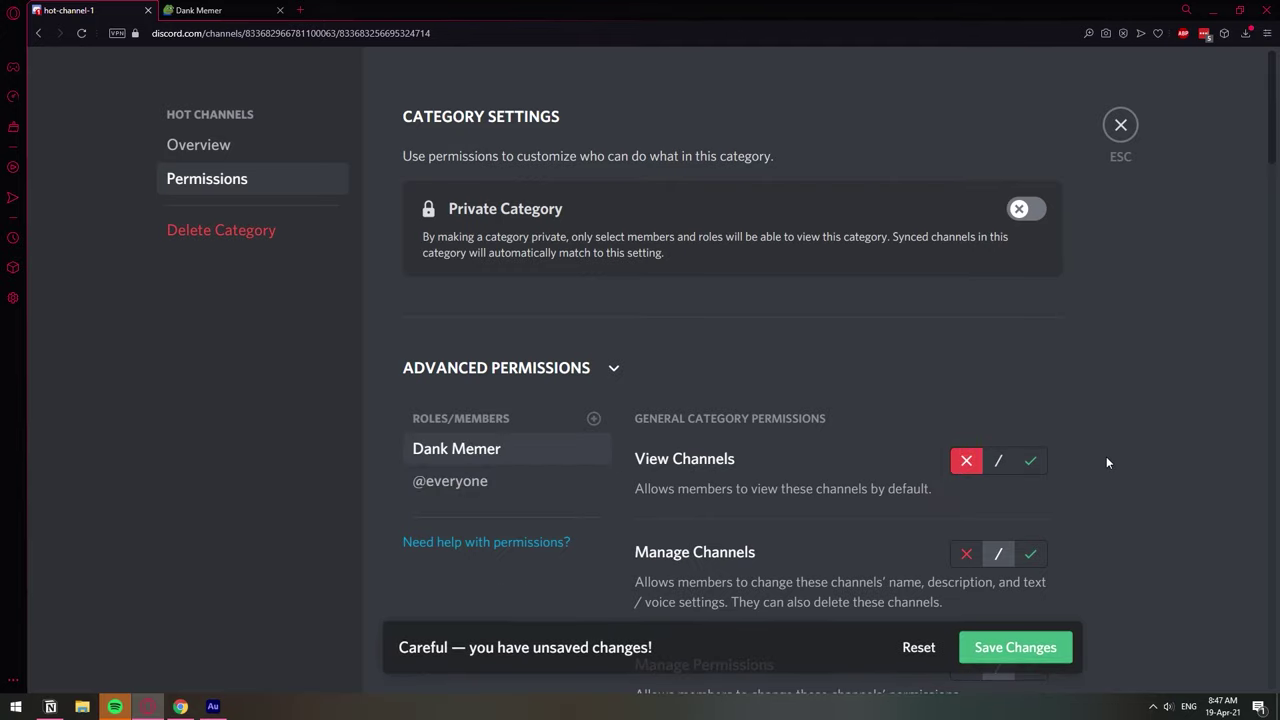
click(1007, 650)
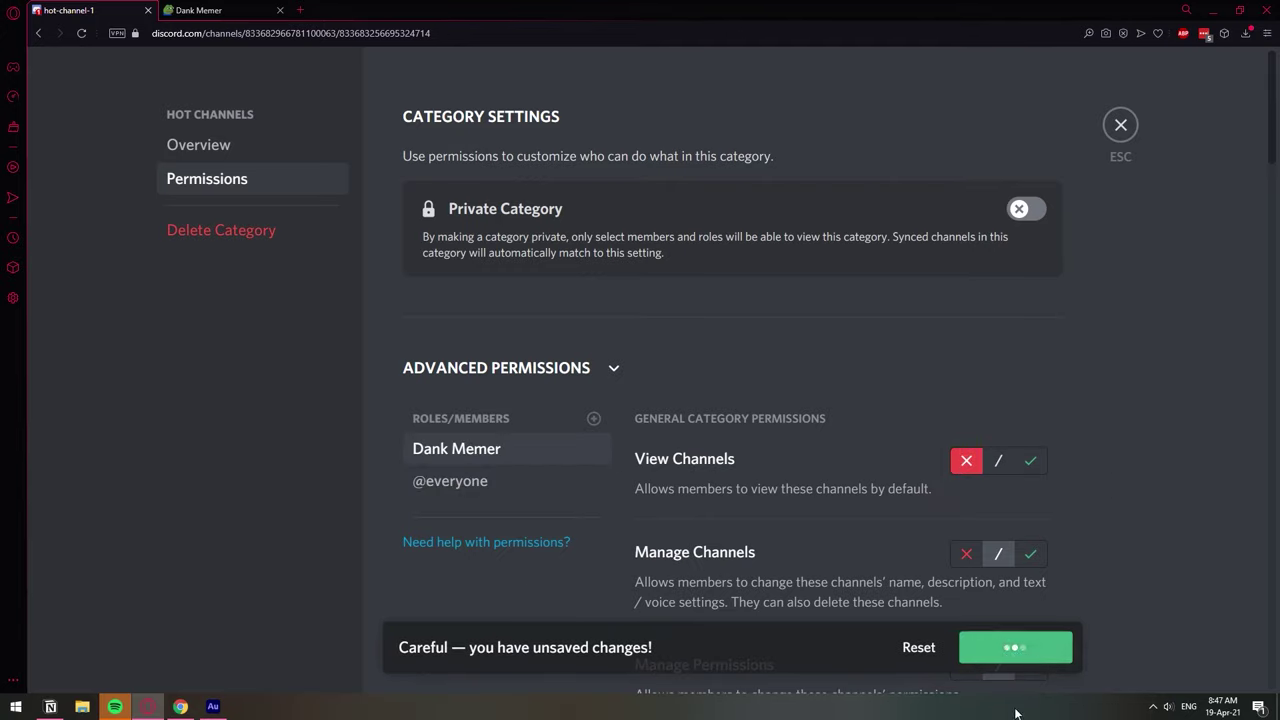
click(1131, 127)
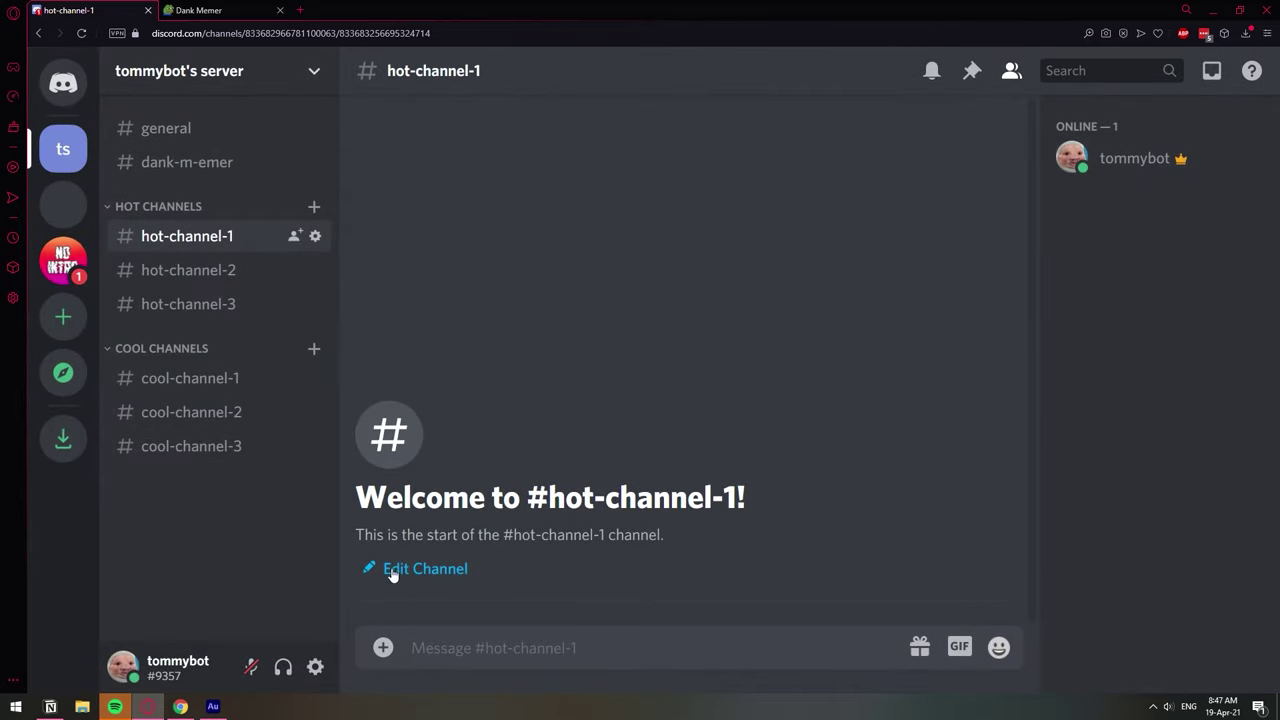
- Send 'pls meme' in #hot-channel-3 and confirm Dank Memer doesn't reply
click(245, 272)
click(200, 304)
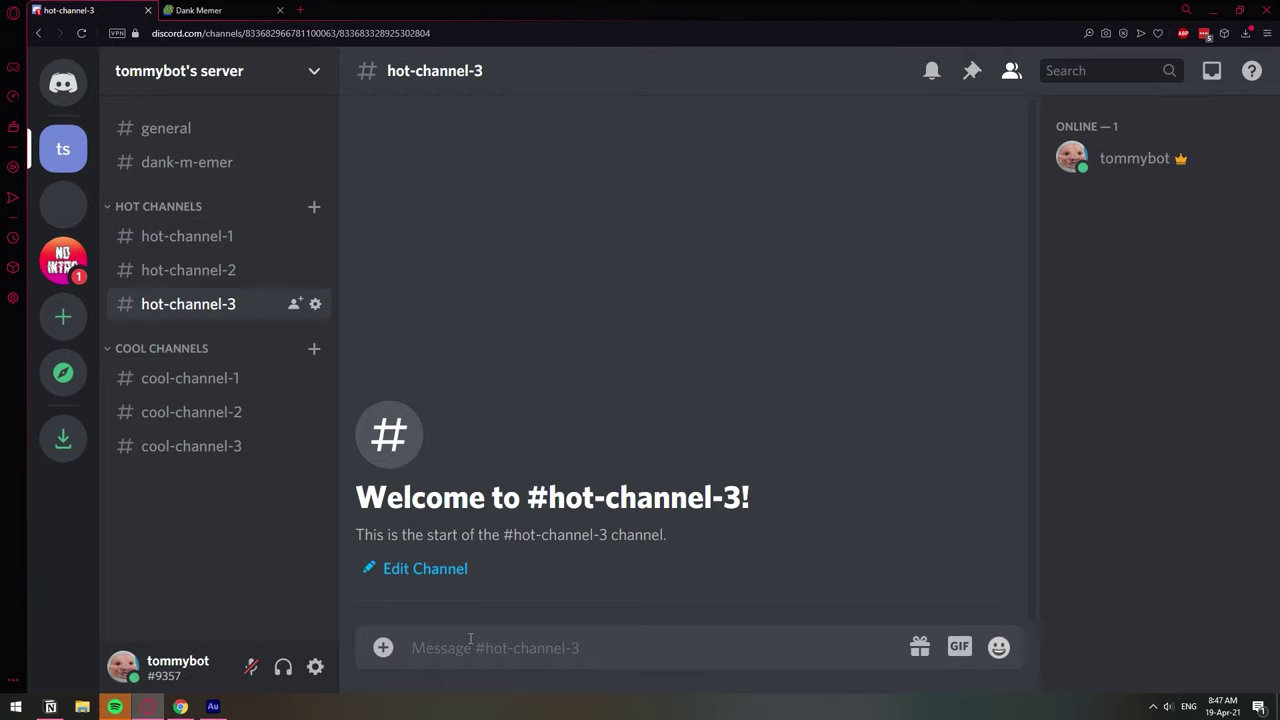
text(pls meme)
key(Return)
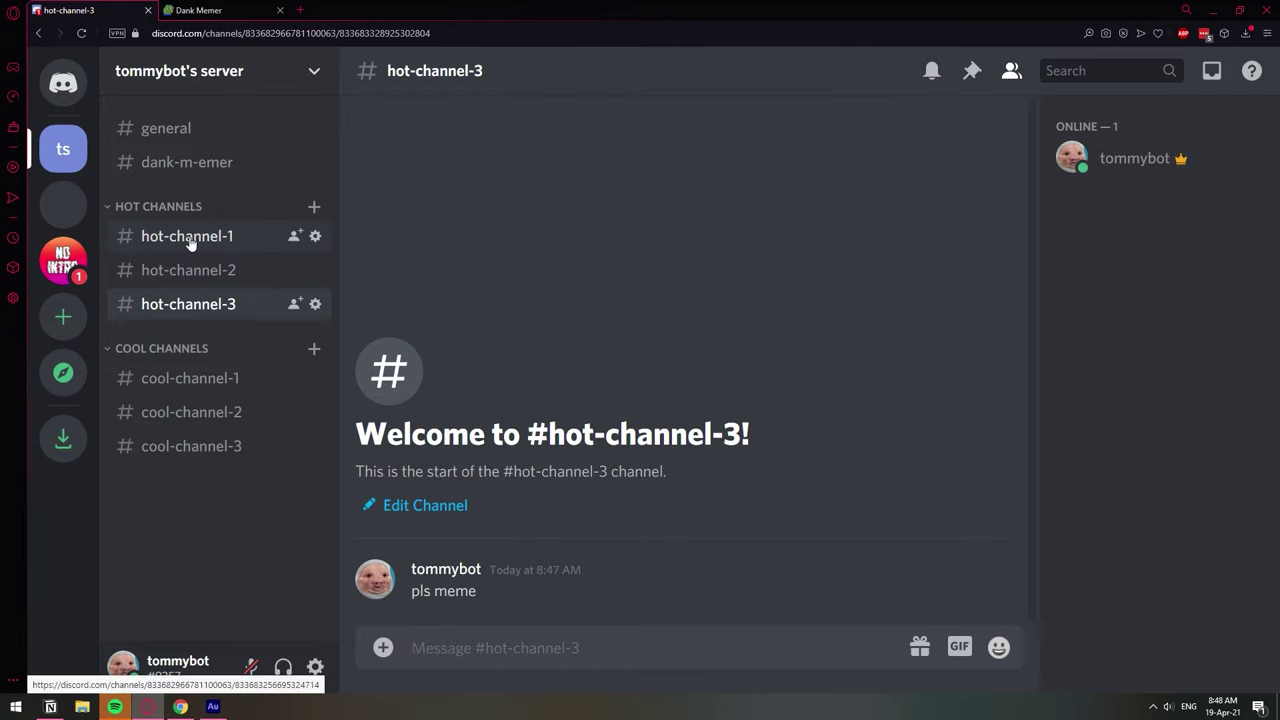
- Change Dank Memer's View Channel override to allow in #hot-channel-1's permissions, and save
right_click(190, 244)
click(245, 375)
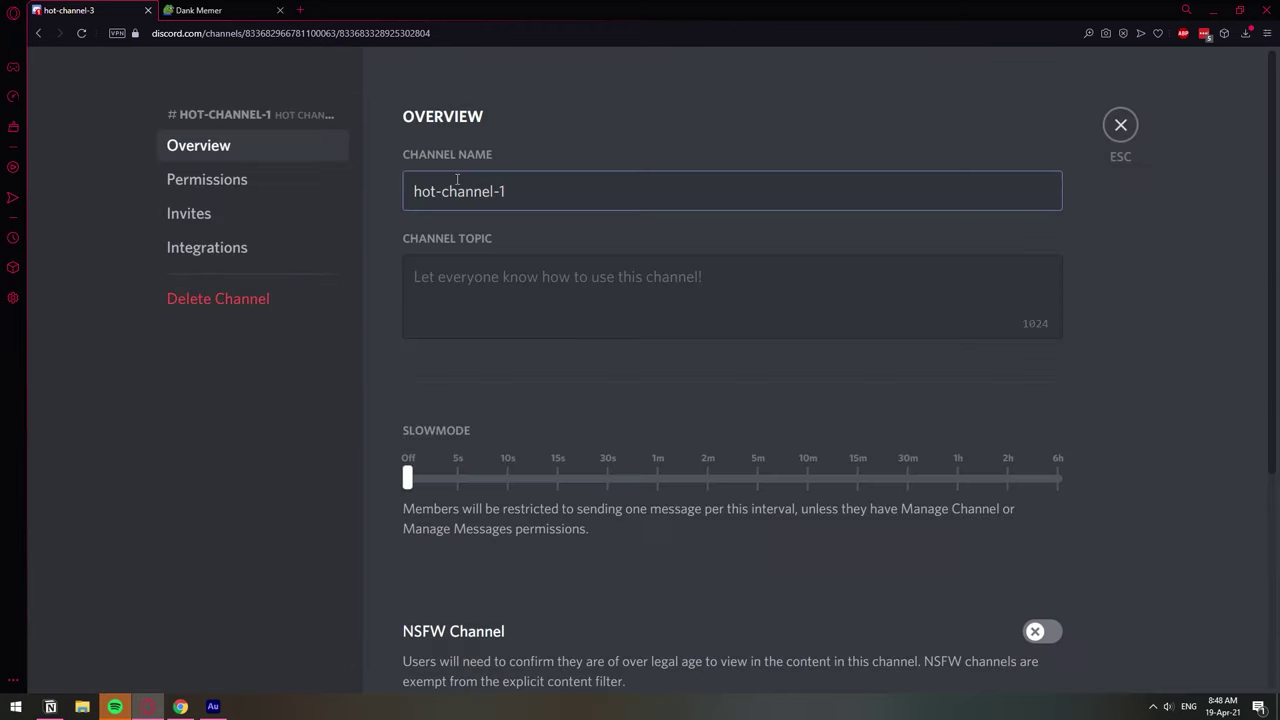
click(248, 180)
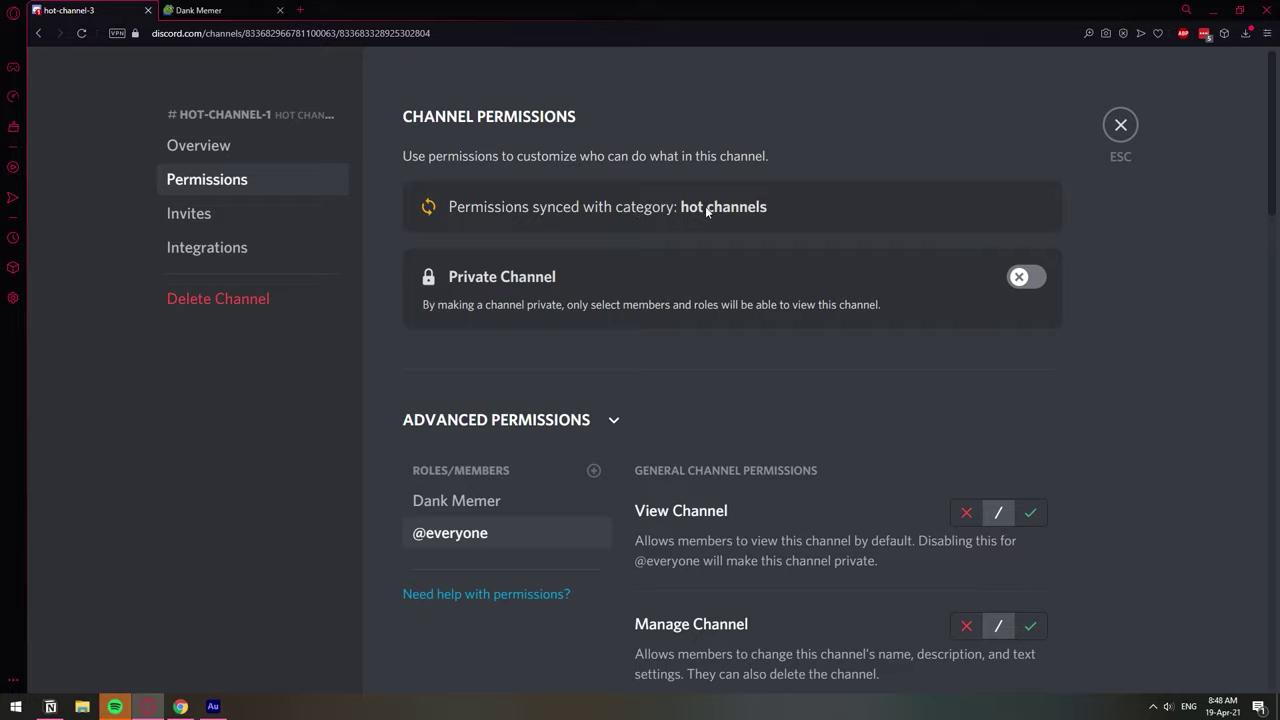
click(438, 498)
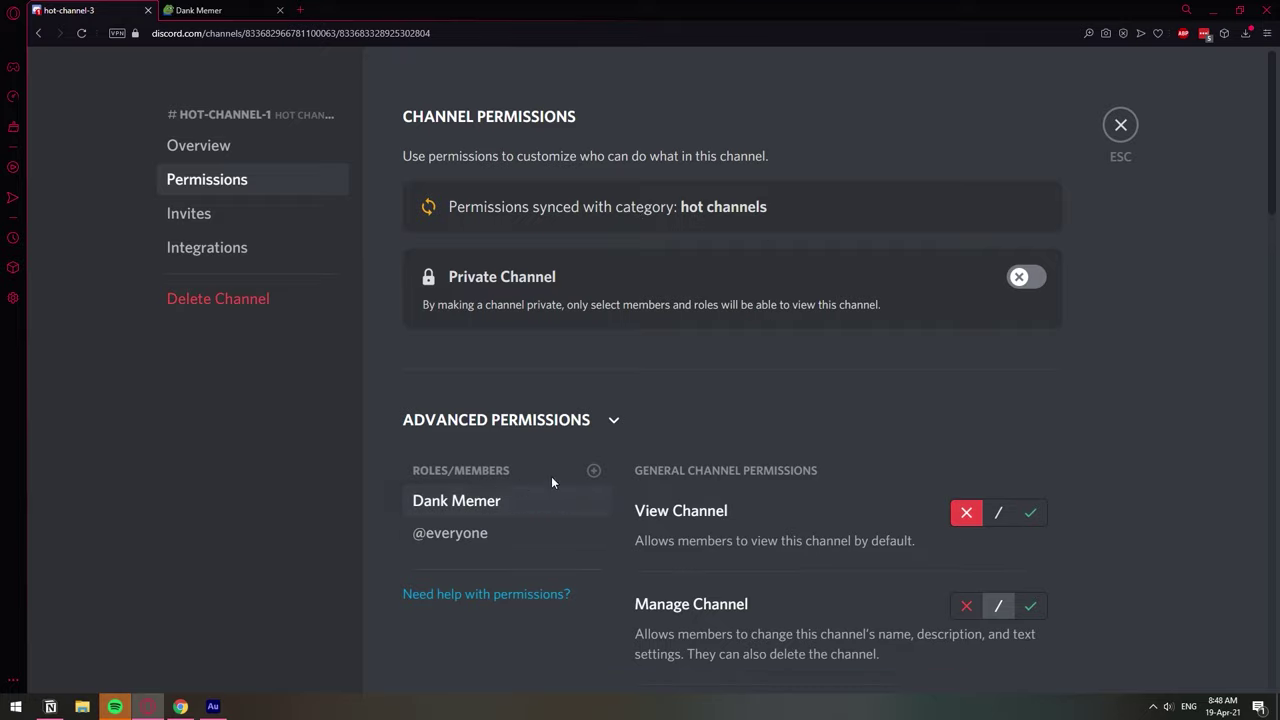
click(1030, 512)
click(1010, 646)
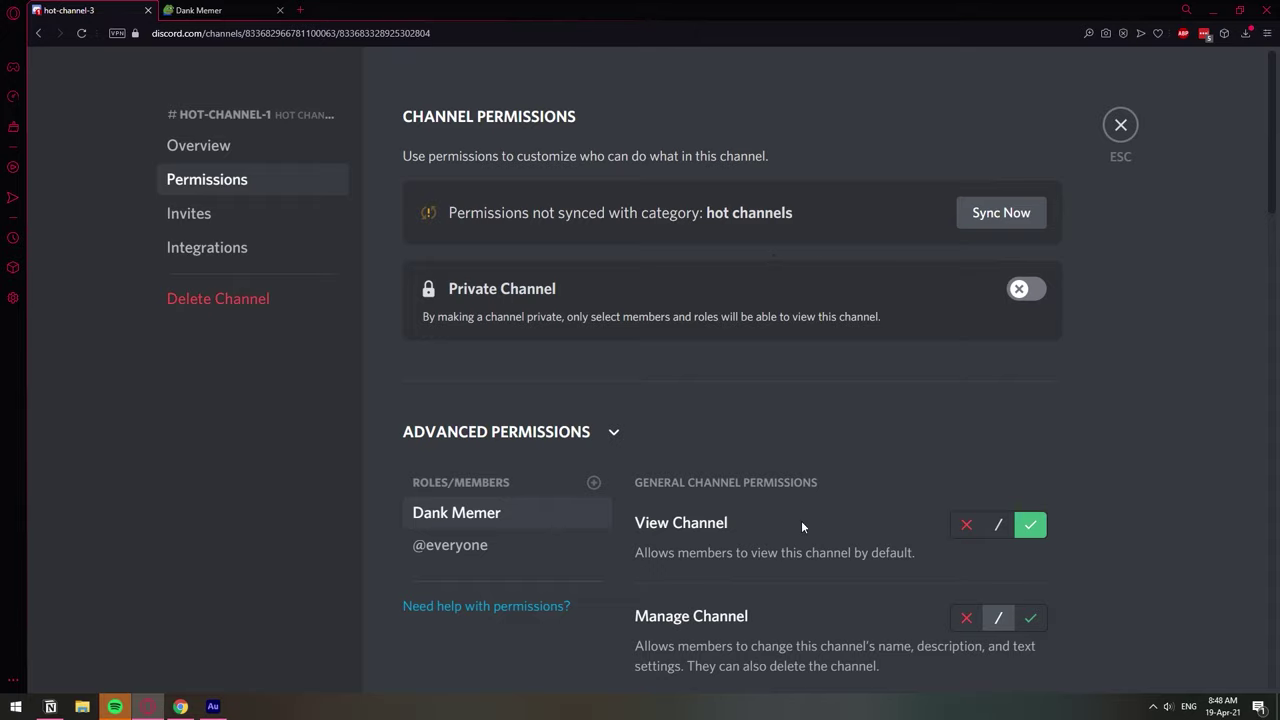
- Sync #hot-channel-1's permissions with the hot channels category and close settings
click(998, 214)
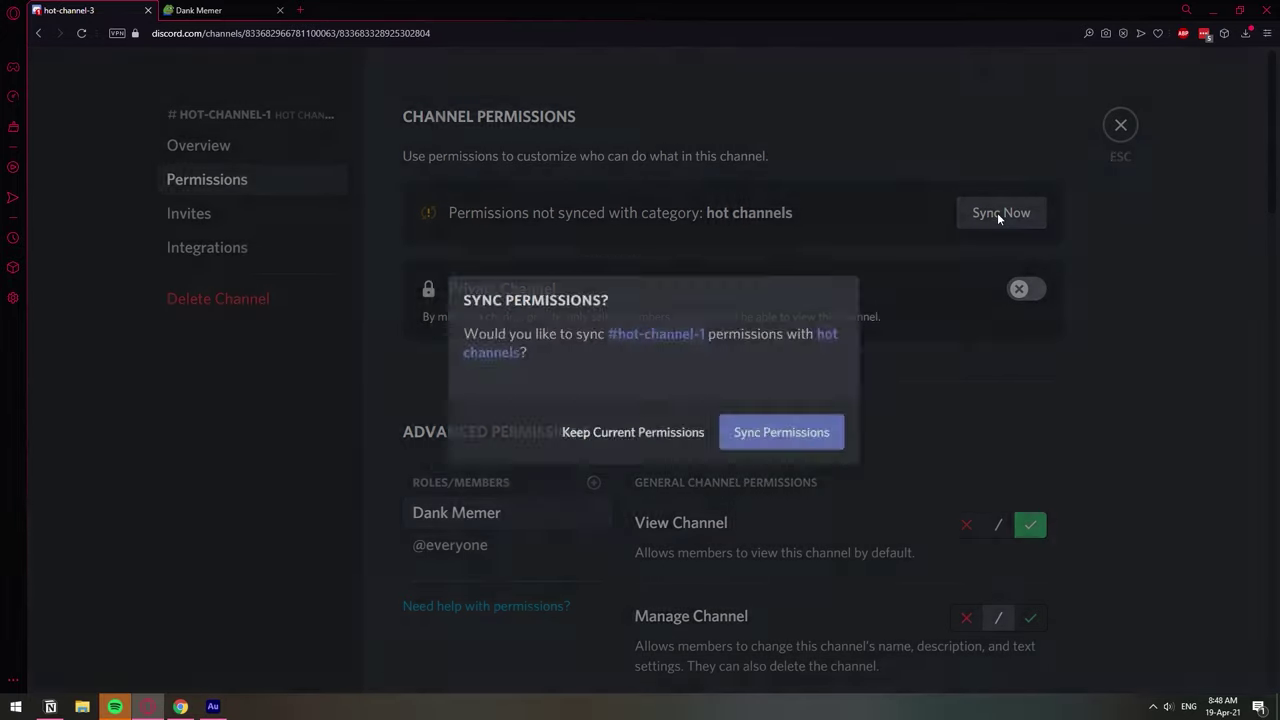
click(778, 445)
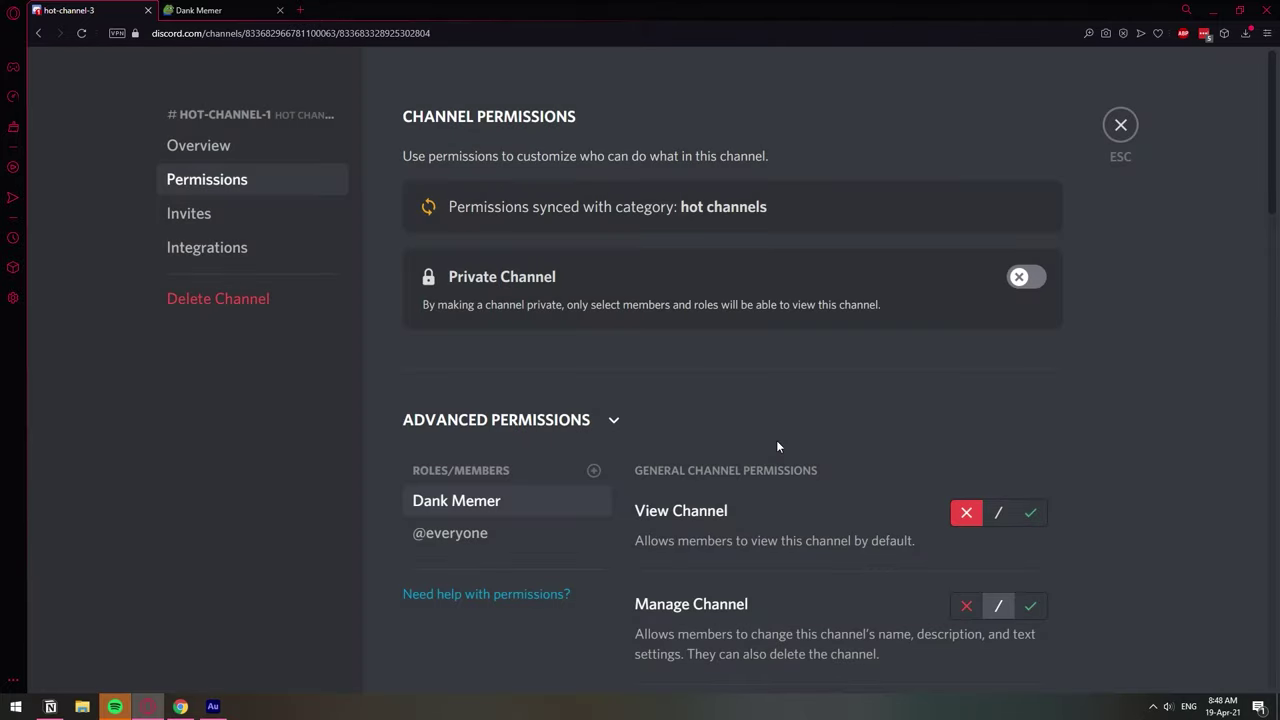
click(1121, 126)
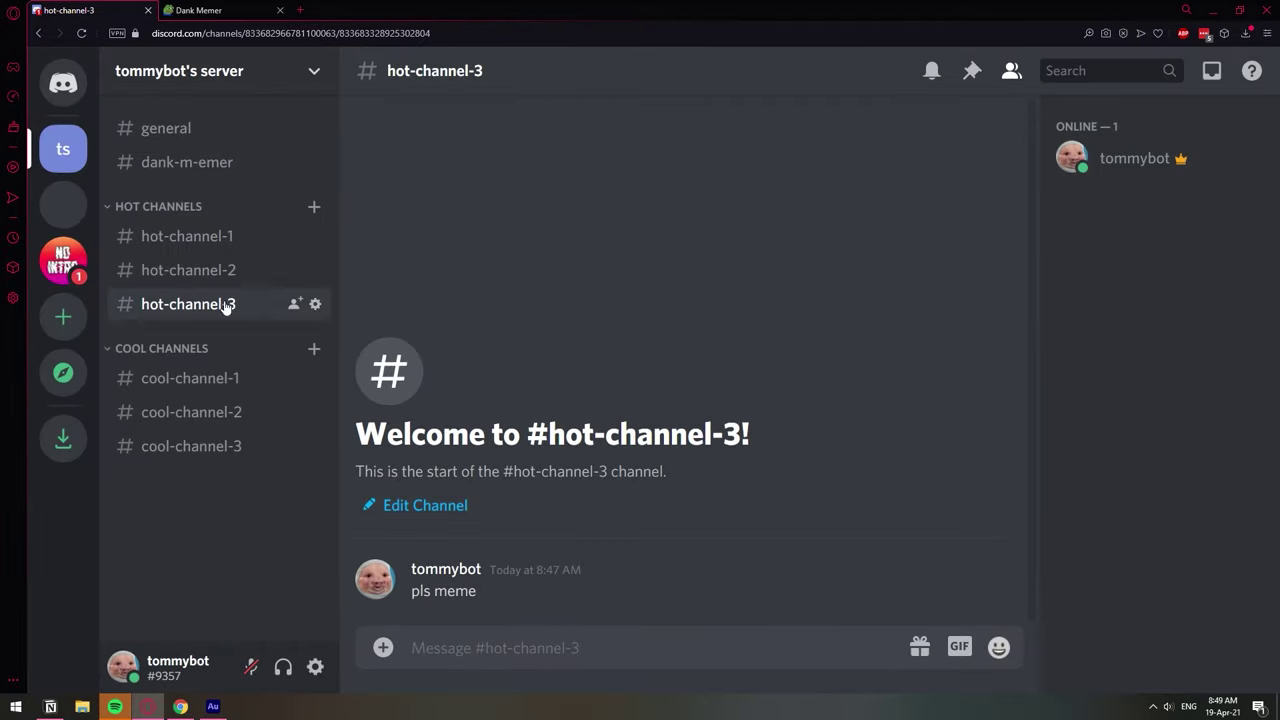
- Add Dank Memer to the COOL CHANNELS category permissions with View Channels denied, and save
right_click(176, 357)
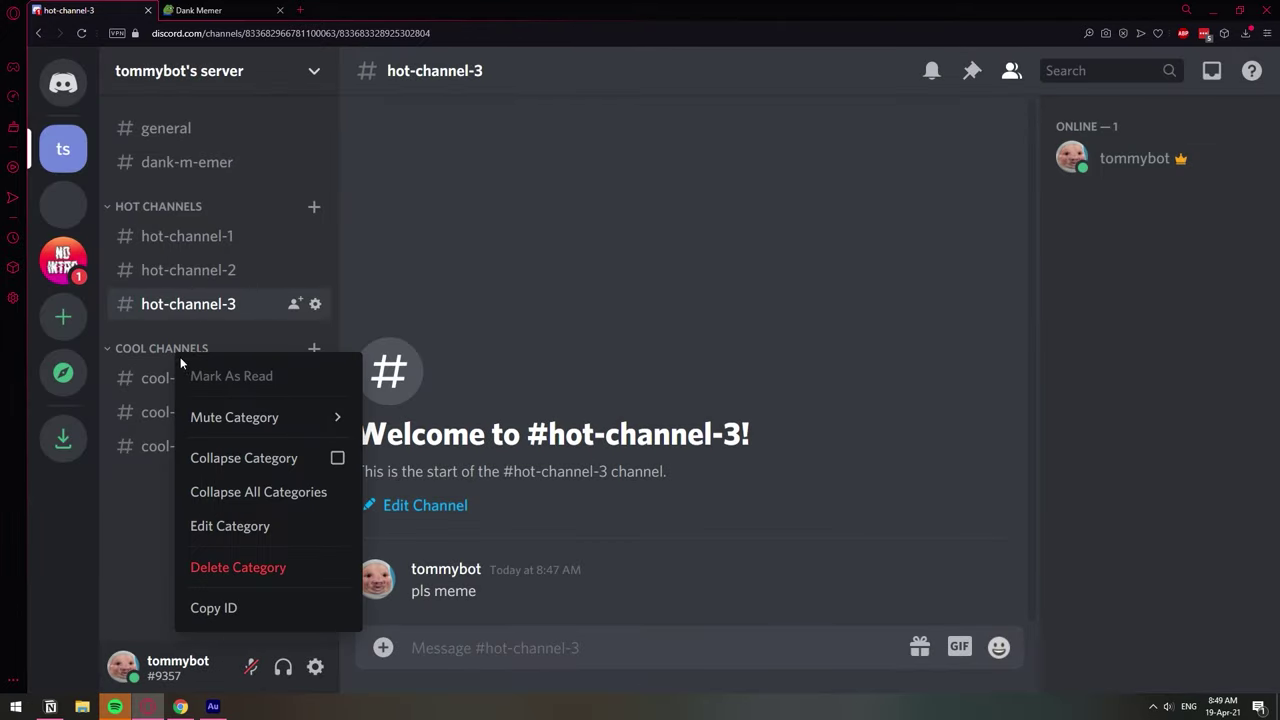
click(236, 518)
click(235, 188)
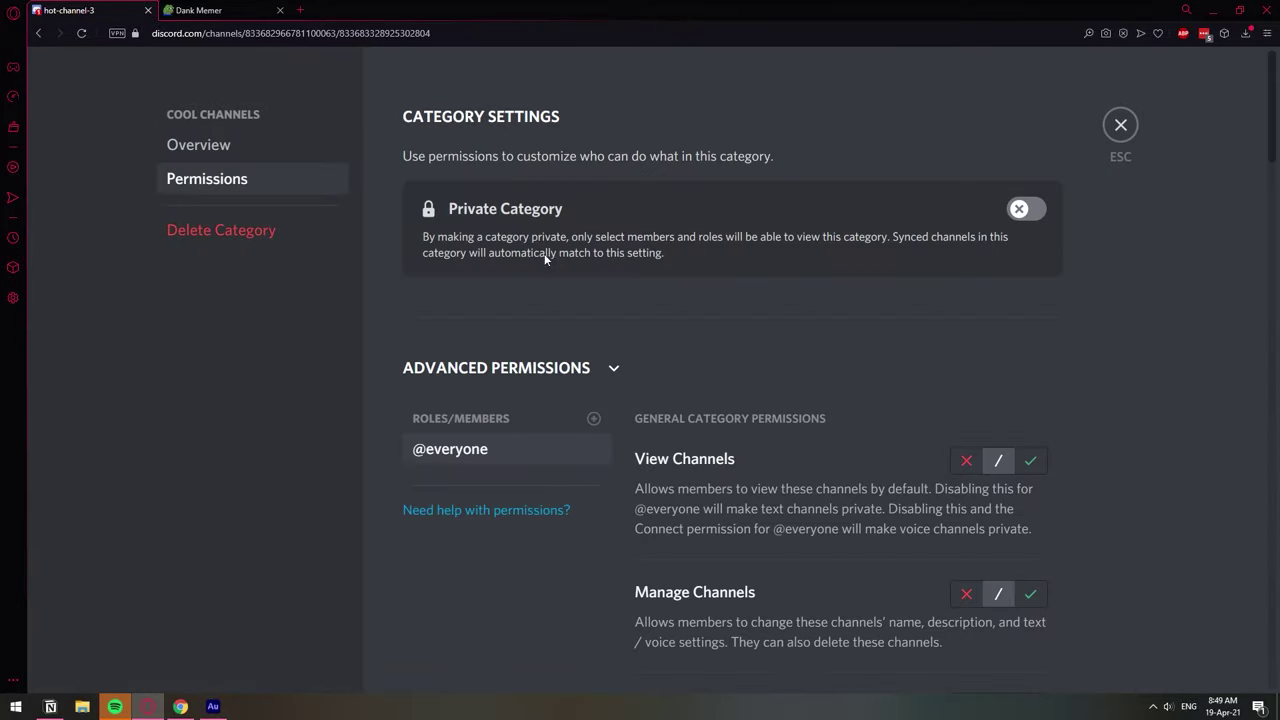
click(593, 419)
click(427, 488)
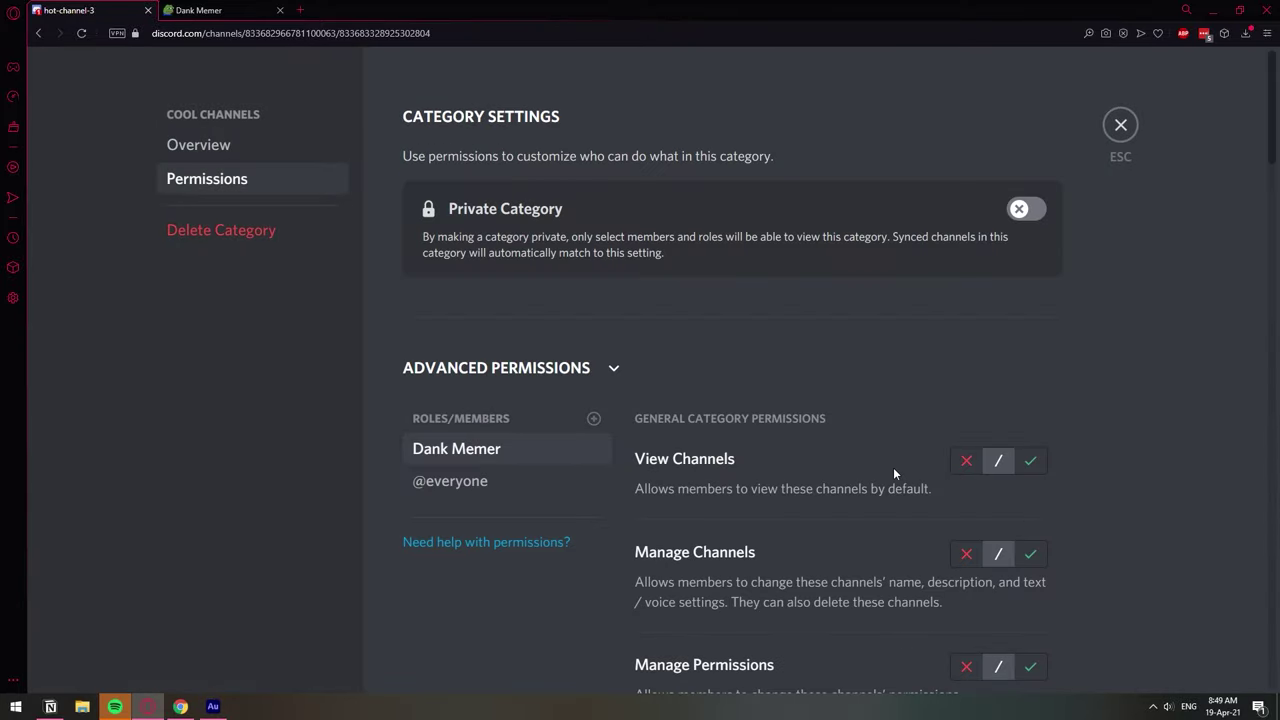
click(966, 461)
click(1014, 693)
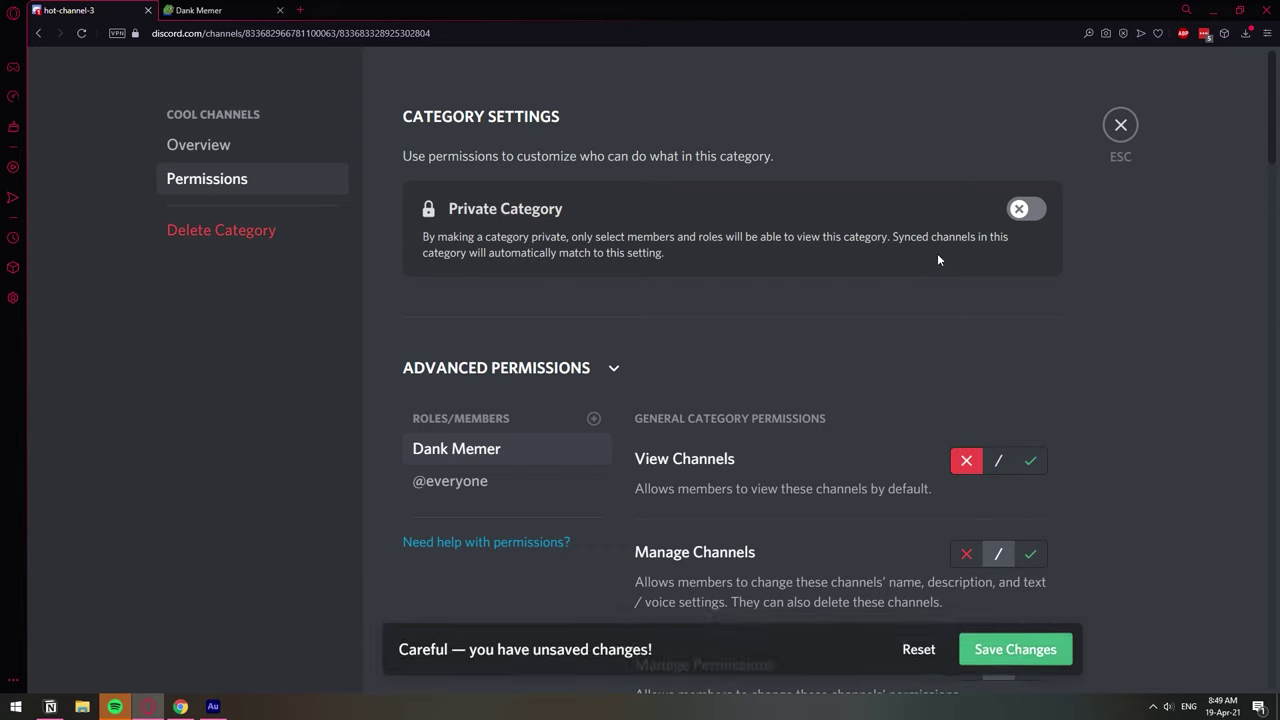
click(1114, 130)
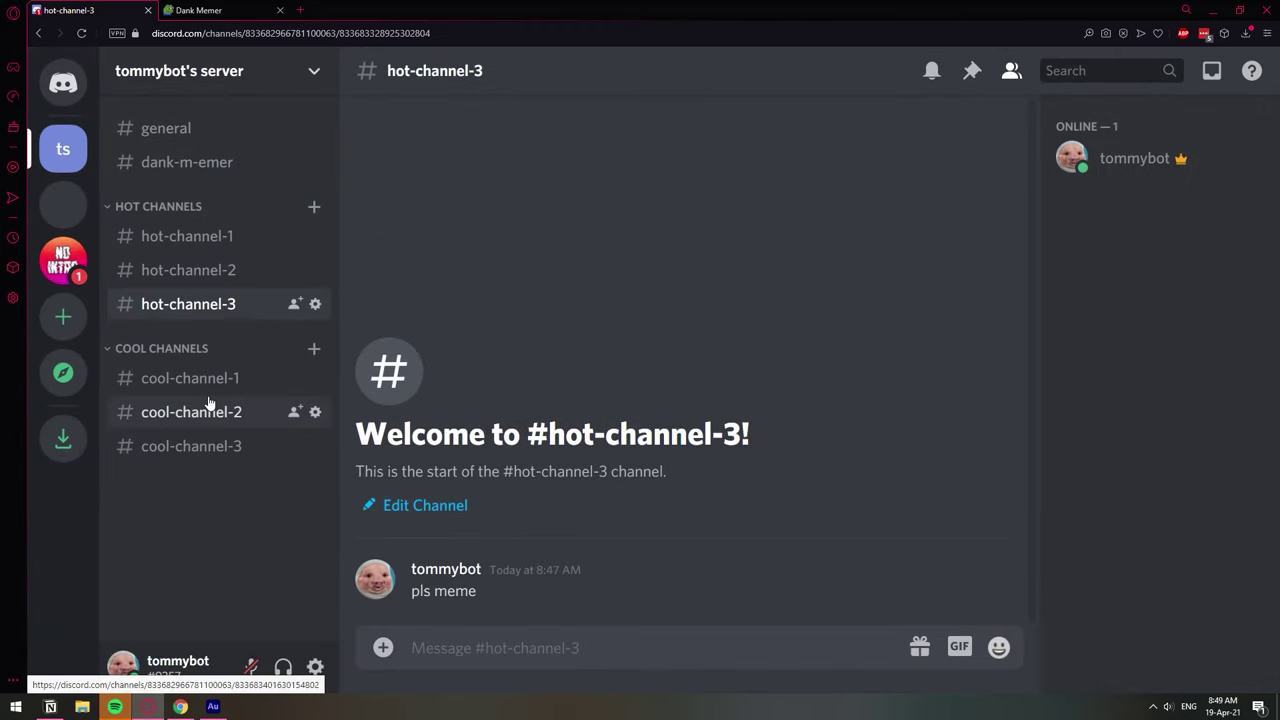
- Send 'pls meme' in #cool-channel-2 and #cool-channel-1
click(190, 412)
text(pls meme)
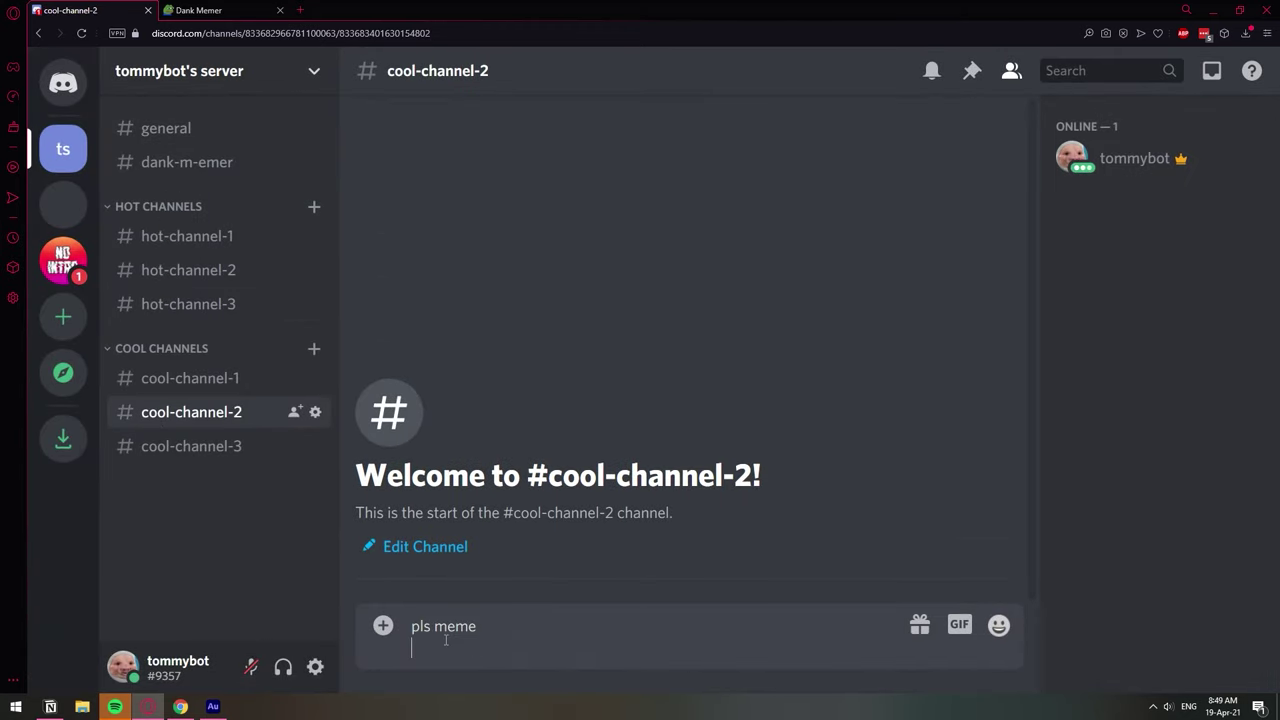
key(Return)
click(240, 382)
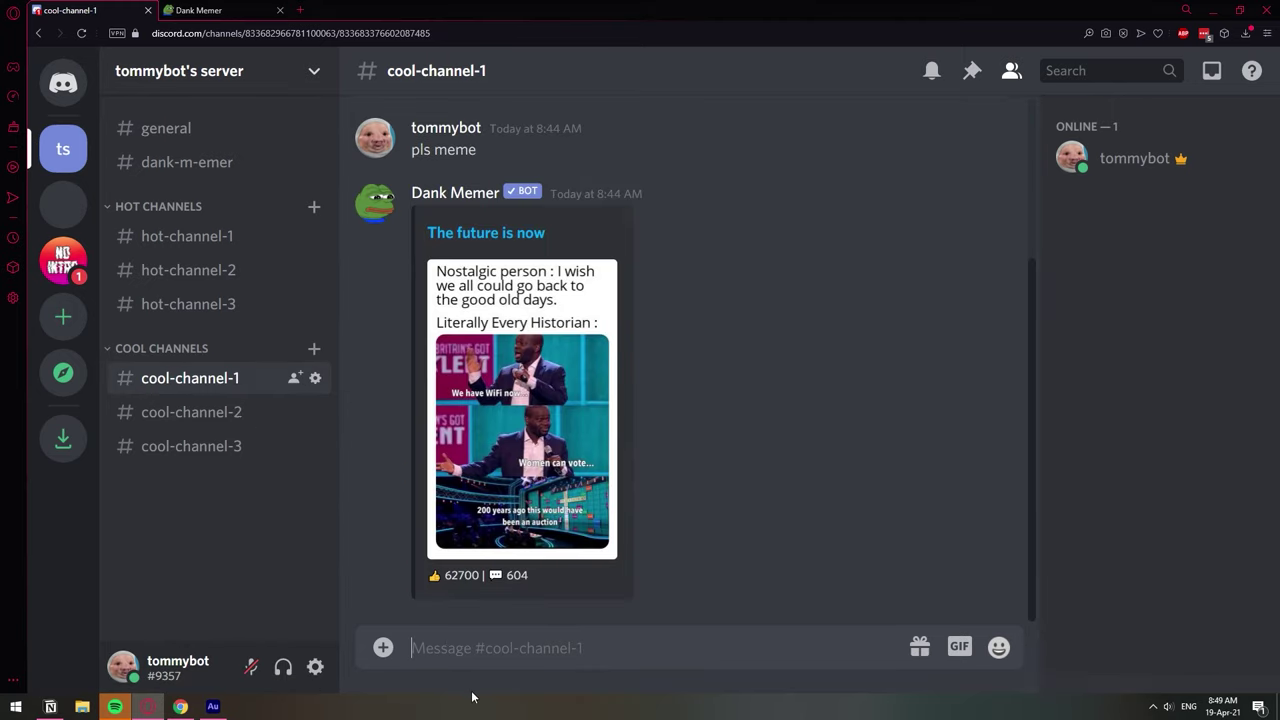
text(pls meme)
key(Return)
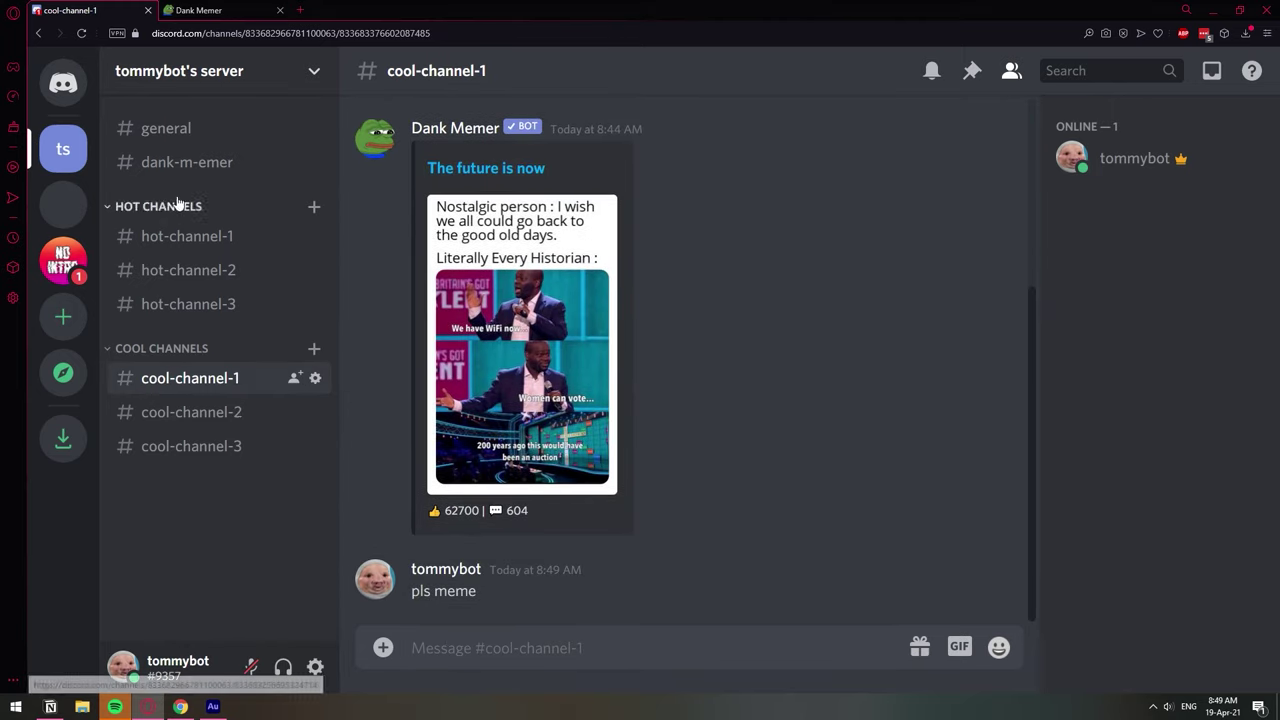
- Send 'pls meme' twice in #dank-m-emer
click(193, 131)
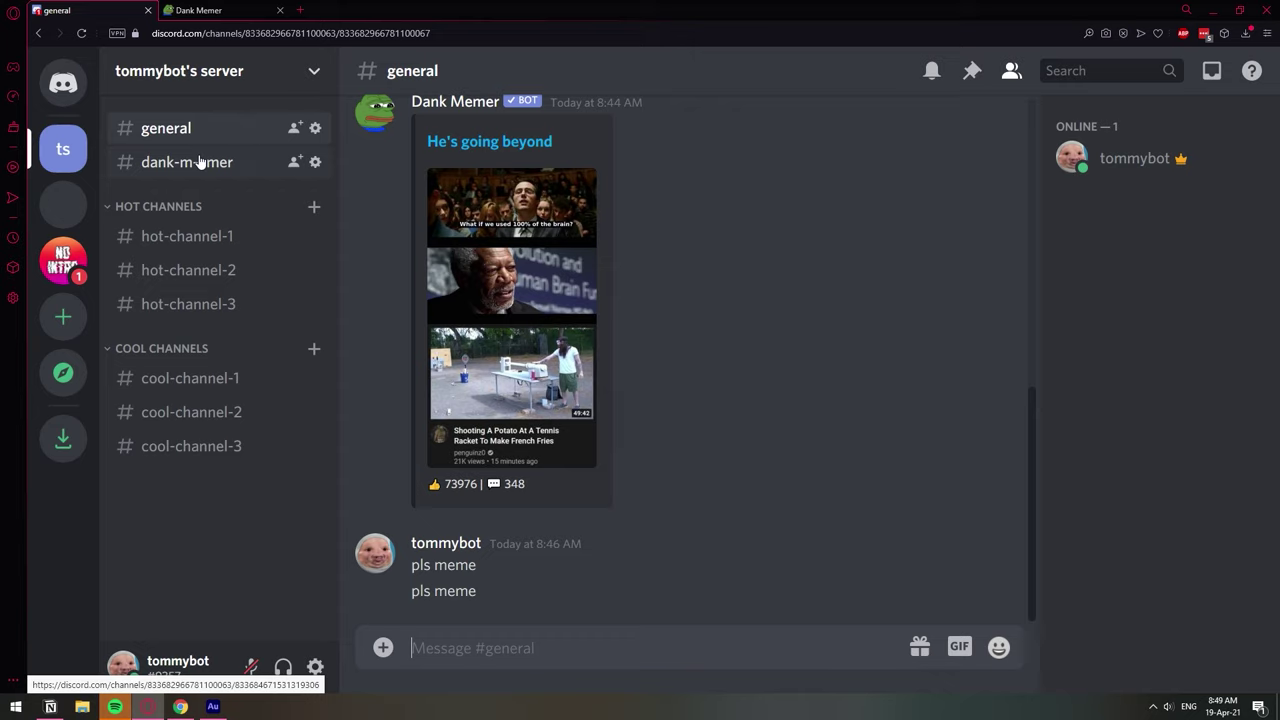
click(199, 163)
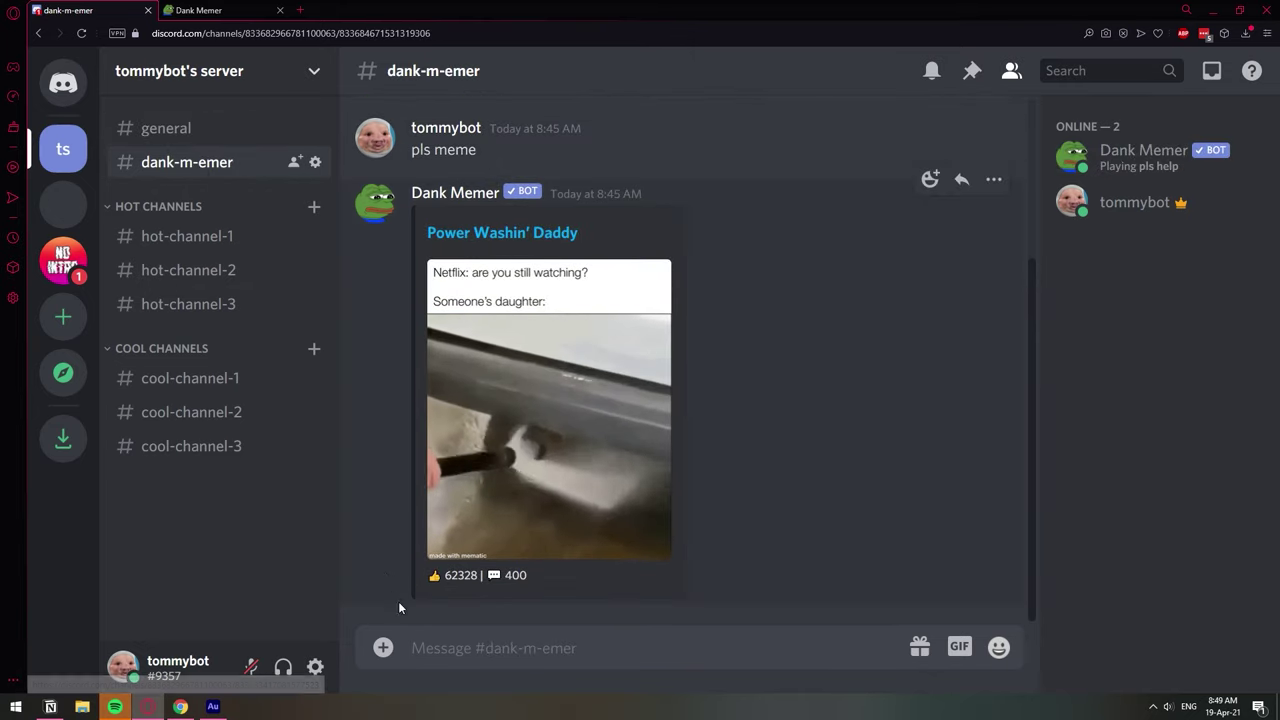
text(pls meme)
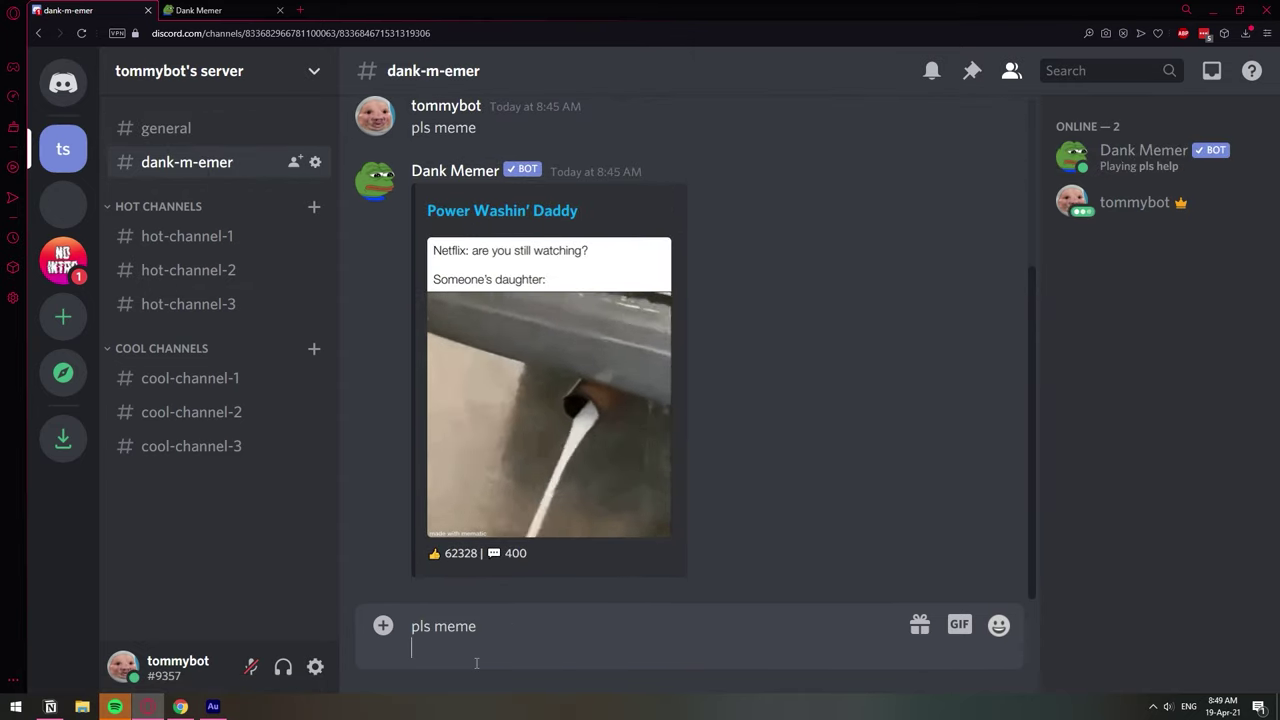
key(Return)
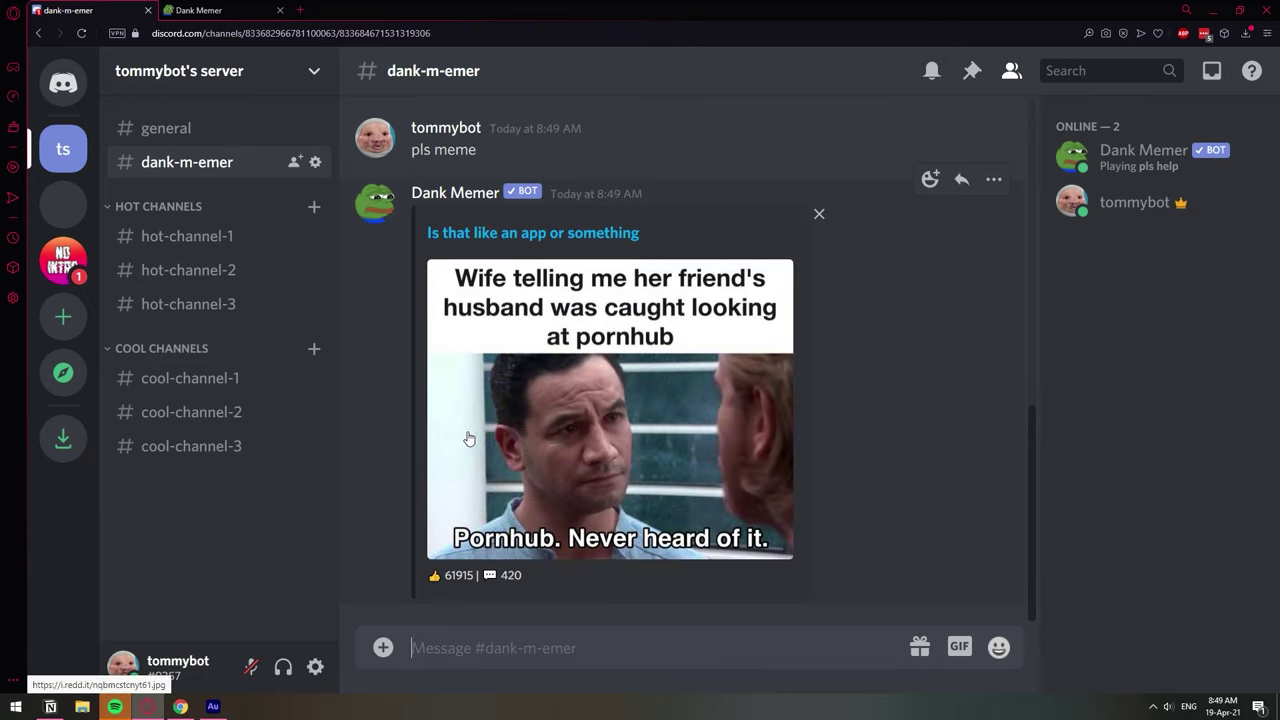
text(pls meme)
key(Return)
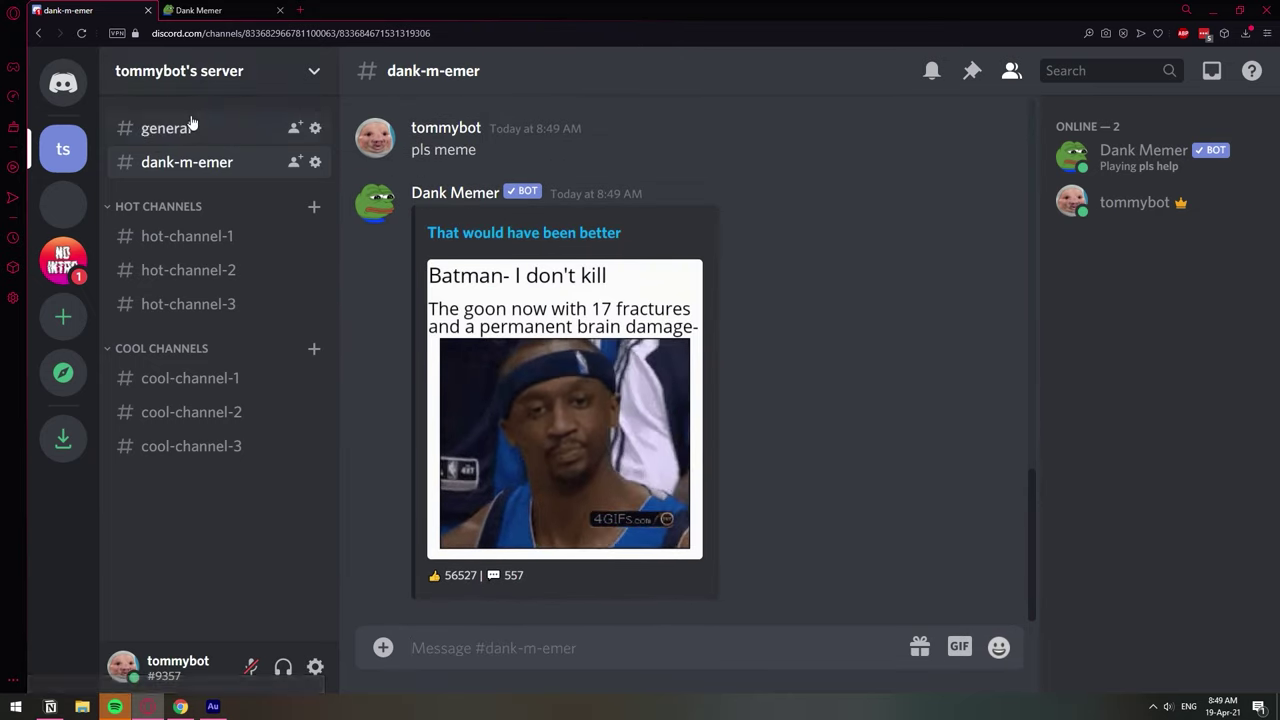
- Send 'pls meme' three more times in #general
click(190, 124)
text(pls meme)
key(Return)
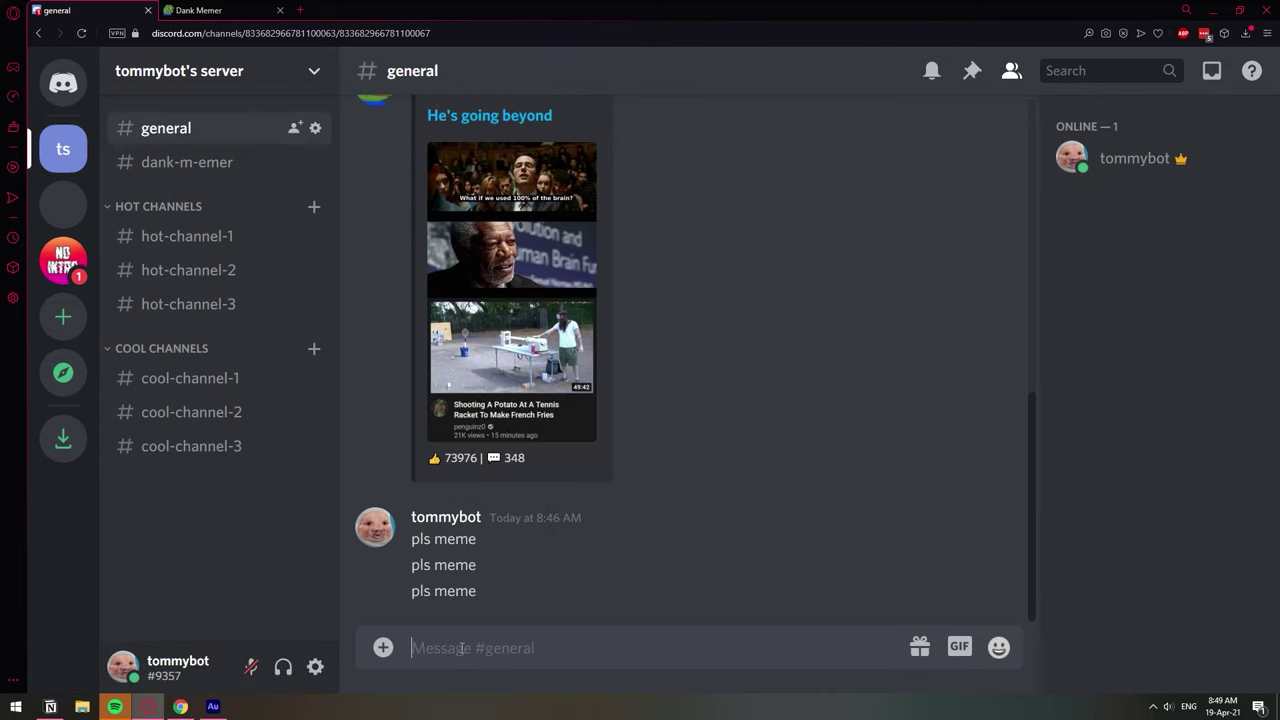
text(pls meme)
key(Return)
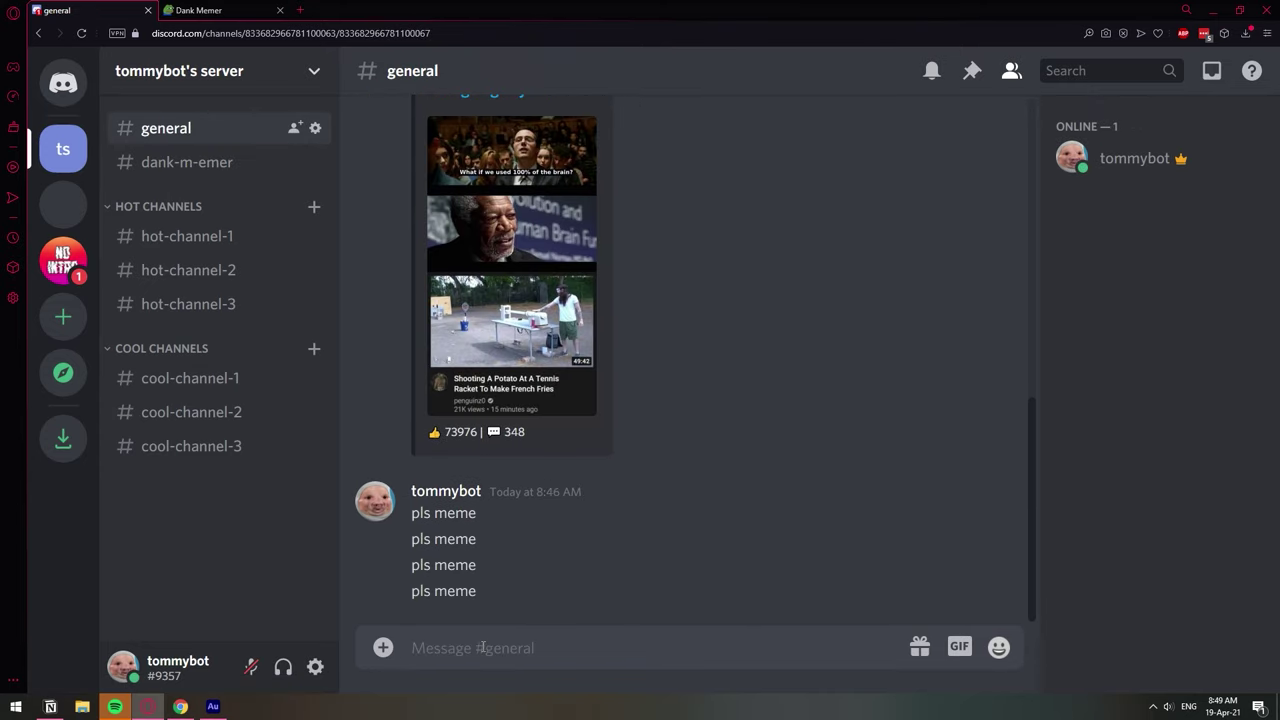
text(pls meme)
key(Return)
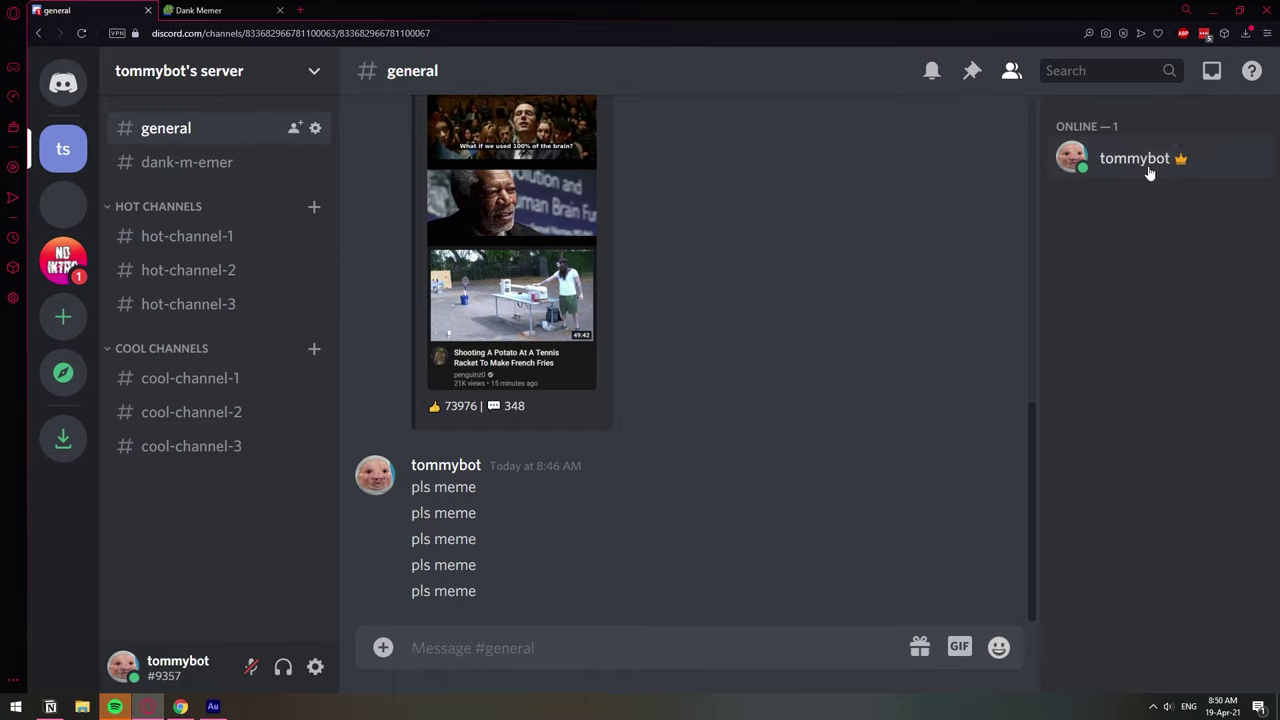
- Check #hot-channel-2, #hot-channel-3 and #hot-channel-1 for online members, ending in #dank-m-emer
click(197, 163)
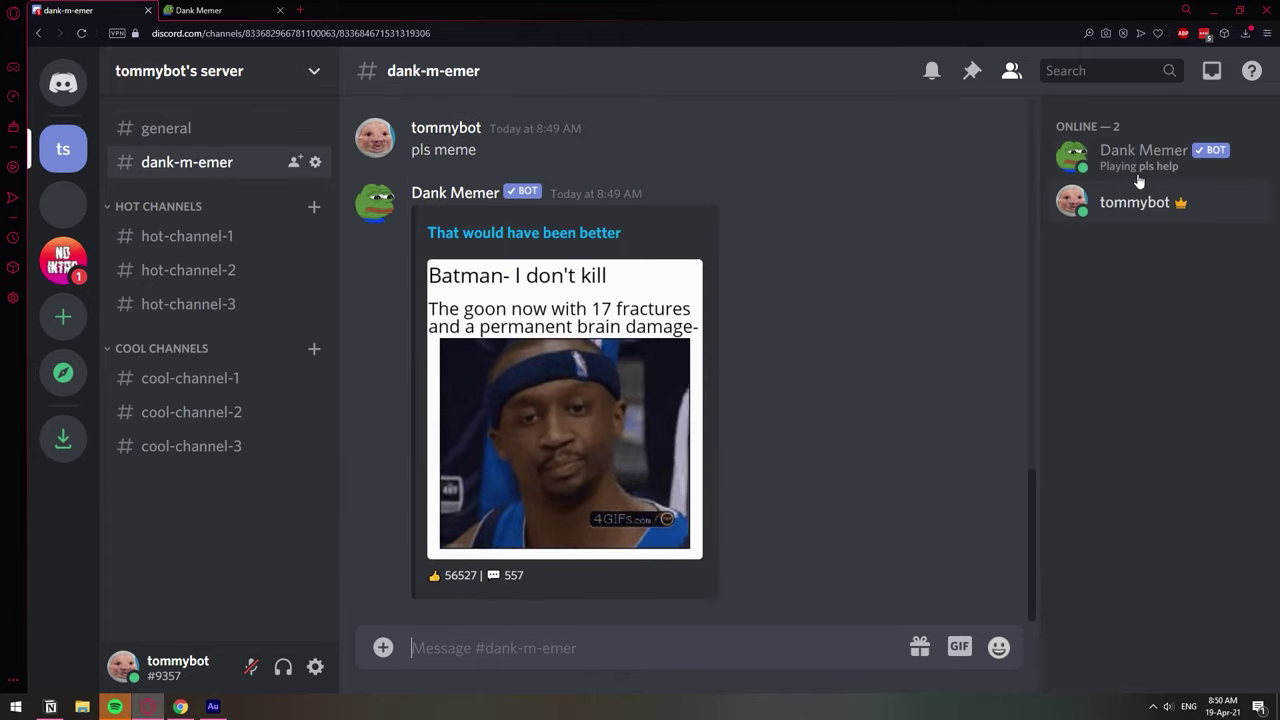
click(232, 270)
click(212, 305)
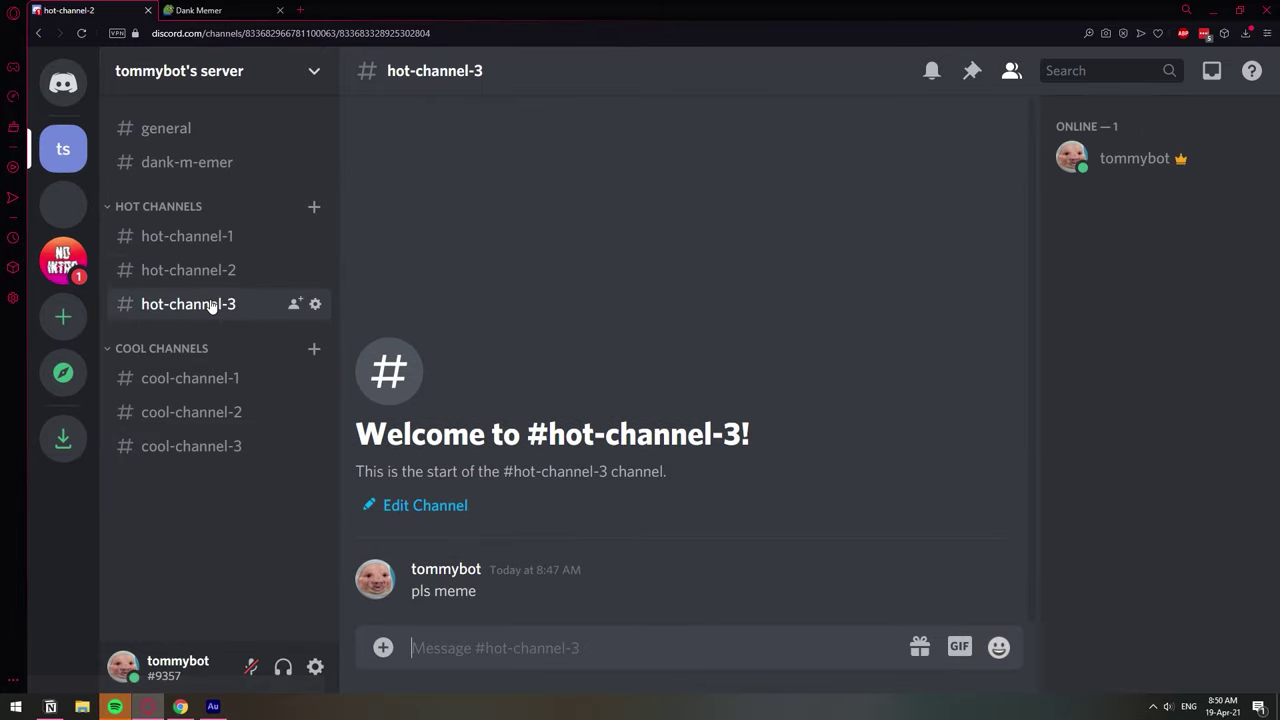
click(214, 238)
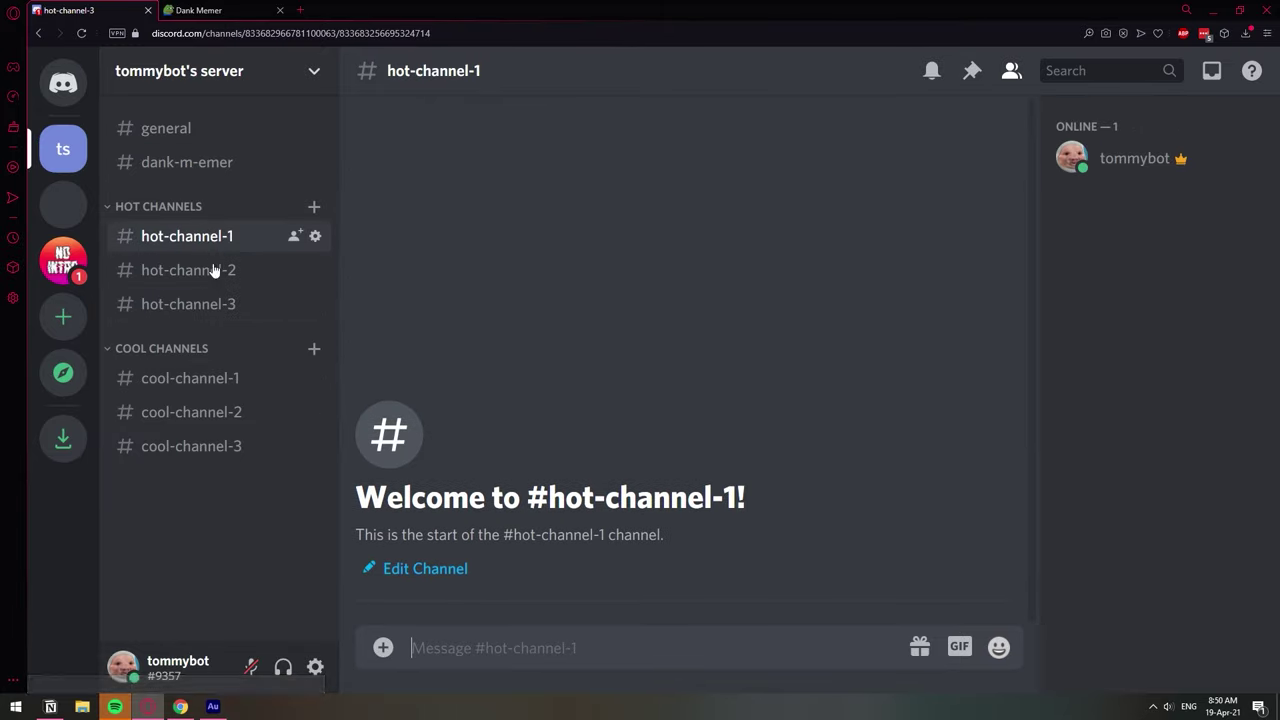
click(214, 166)
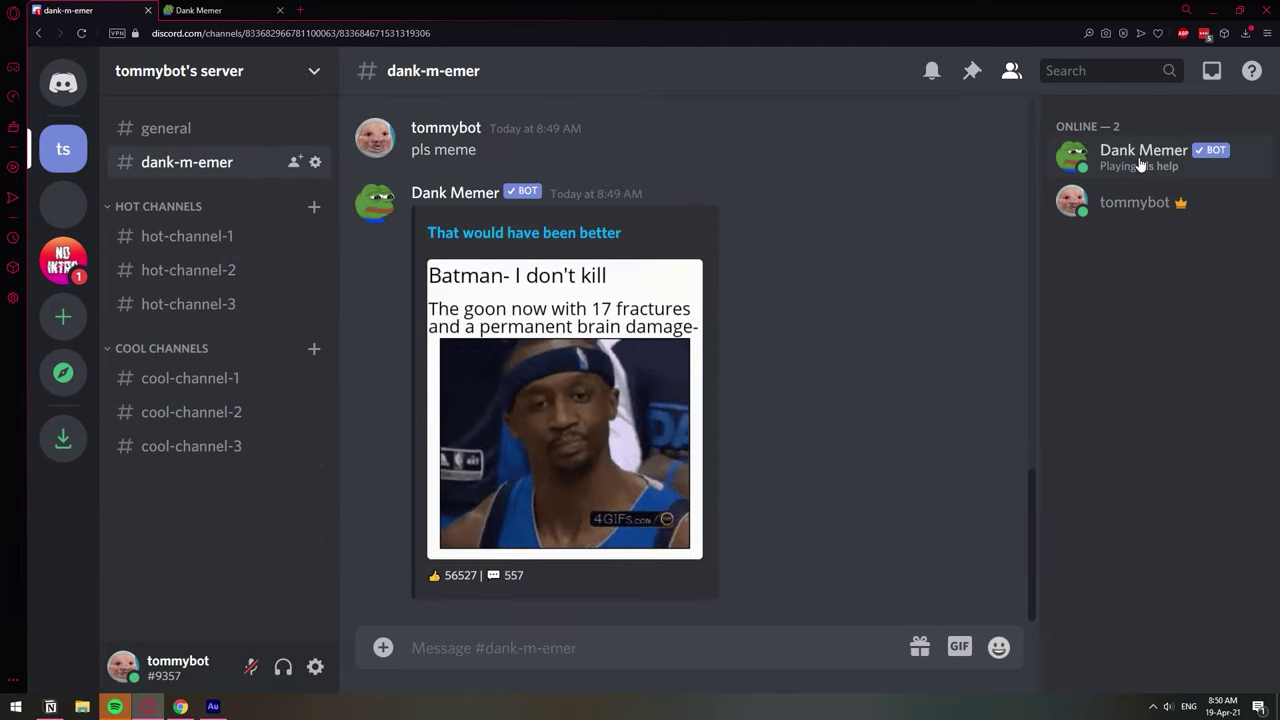